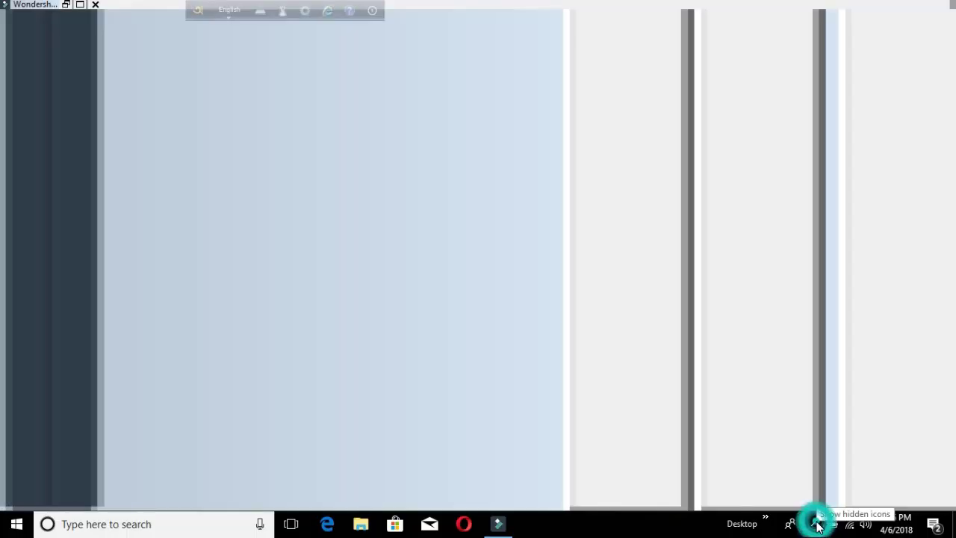
left_click(817, 525)
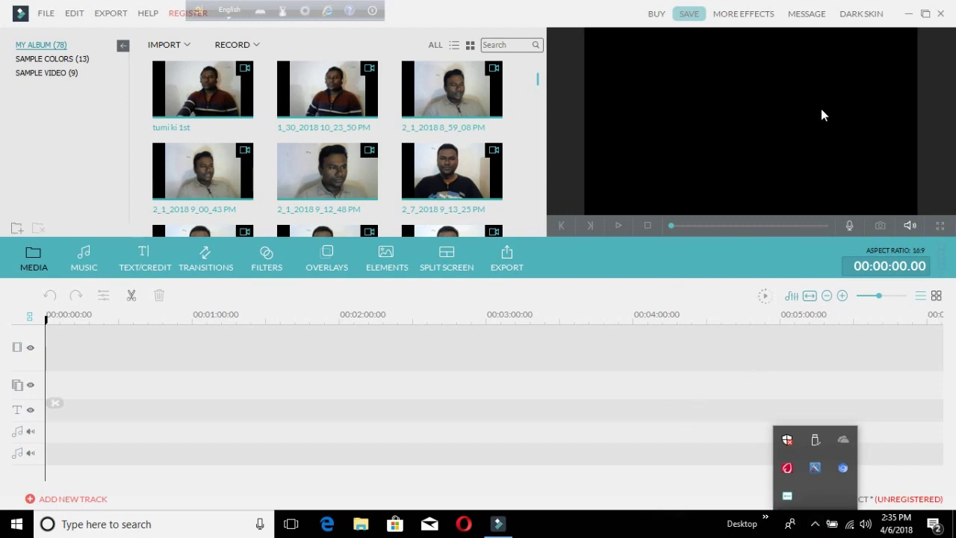
left_click(909, 14)
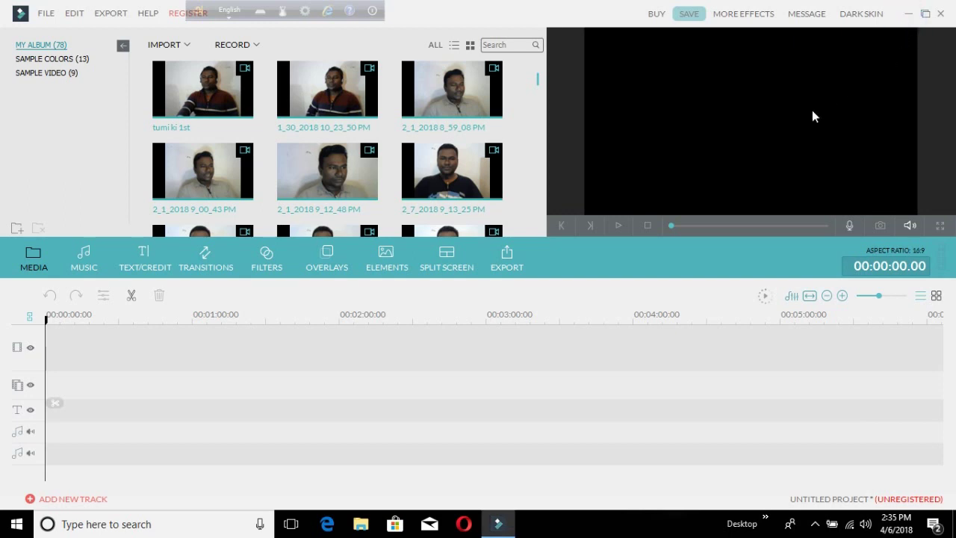
left_click(500, 524)
left_click(501, 526)
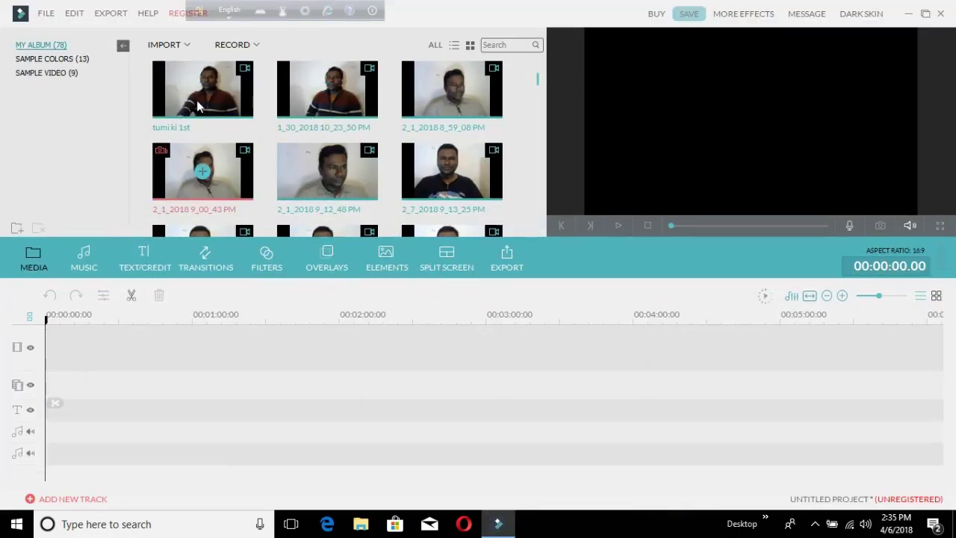
left_click(256, 47)
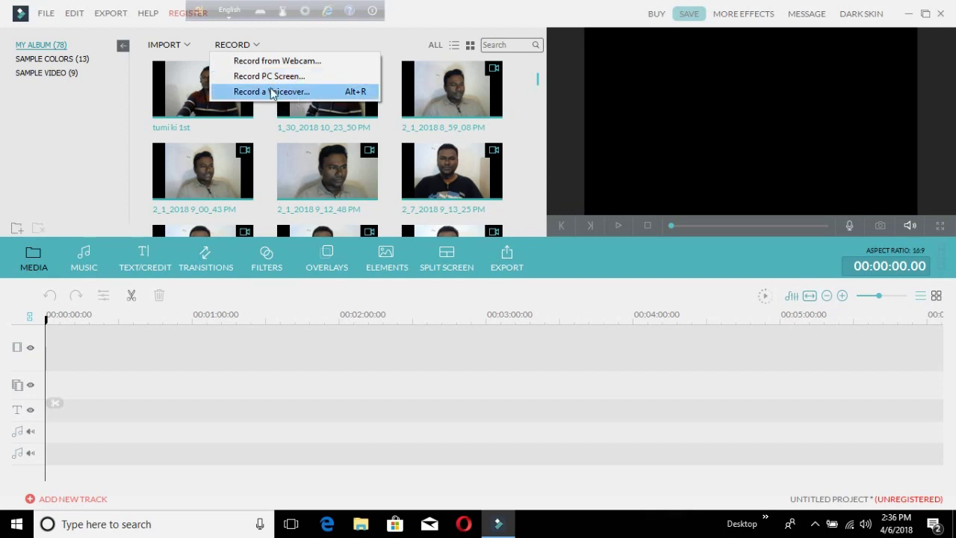
left_click(297, 39)
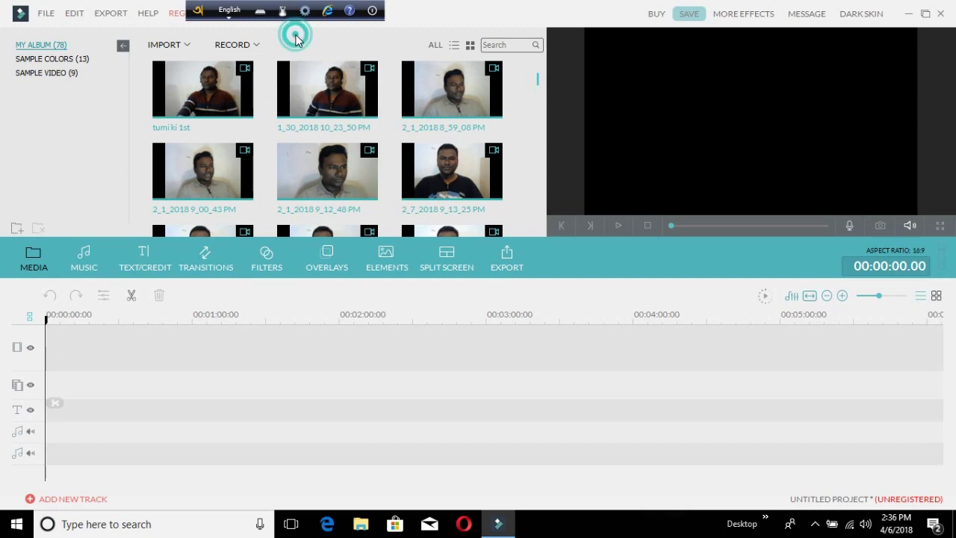
left_click(187, 47)
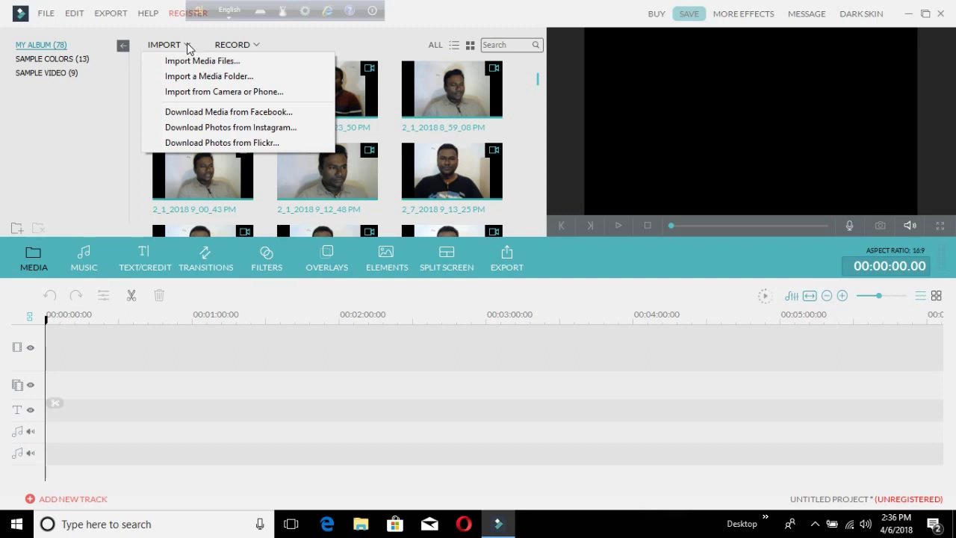
left_click(187, 47)
left_click(187, 48)
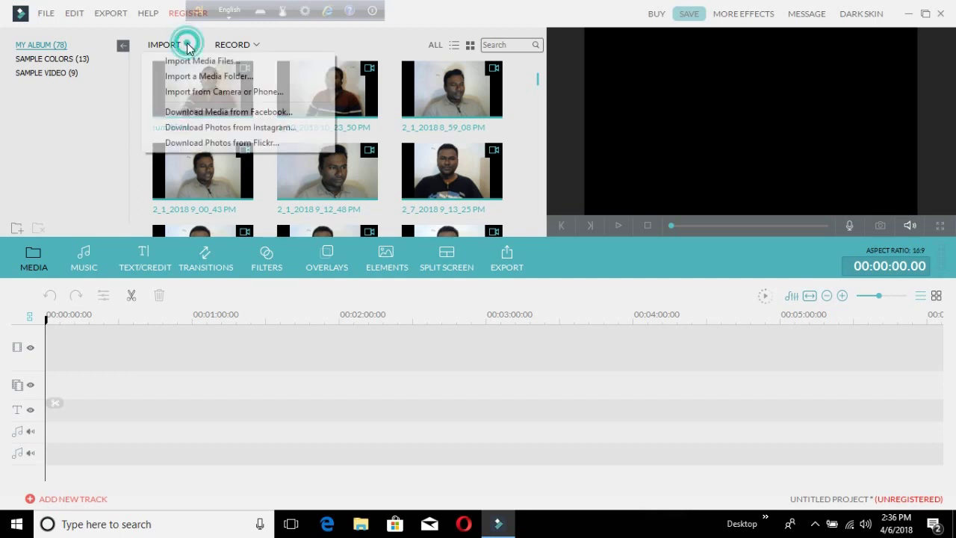
left_click(524, 118)
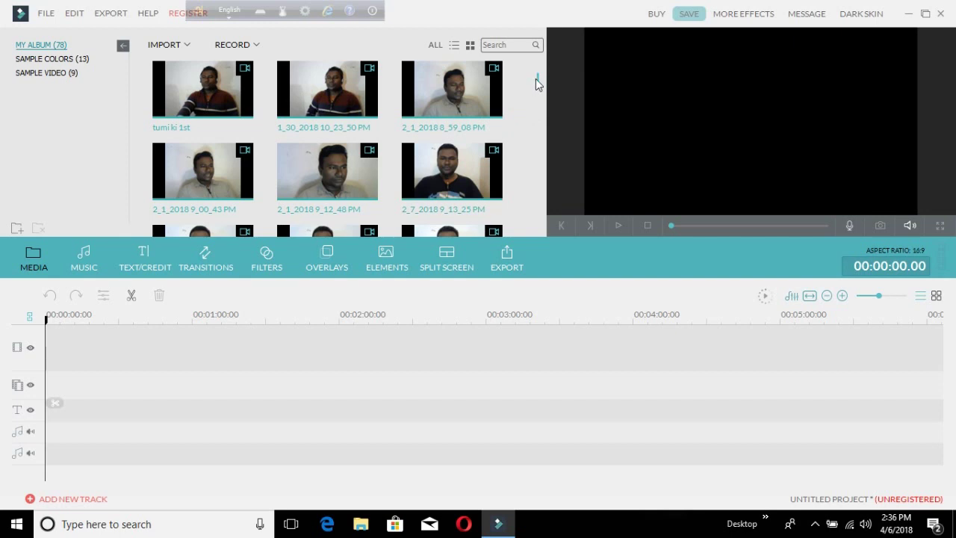
Add the "OpenThis.avi intro tec" clip from the album to the start of the video track.
left_click_drag(536, 84, 542, 229)
left_click(452, 110)
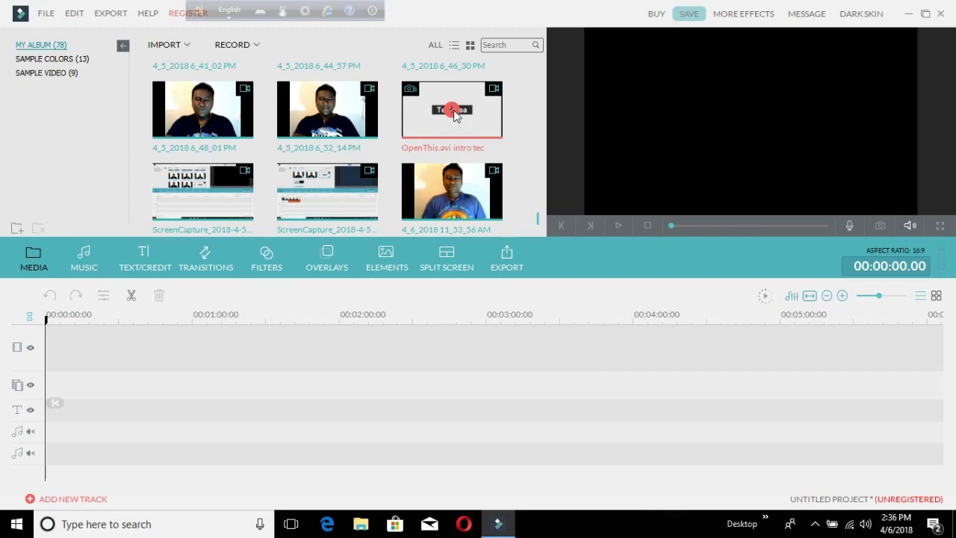
left_click(453, 110)
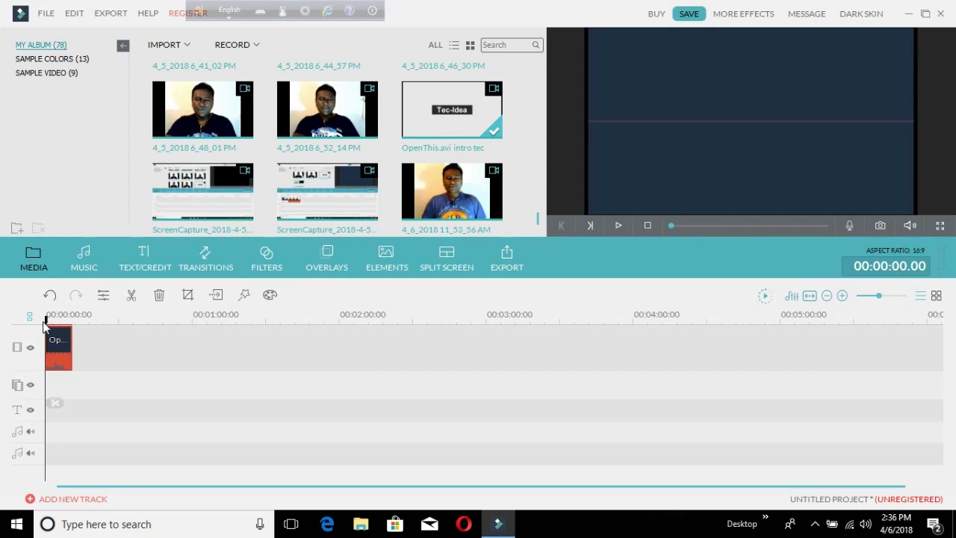
Move the playhead to the intro's end and add the "4_6_2018 11_53_56 AM" clip right after the intro.
left_click_drag(45, 317, 78, 320)
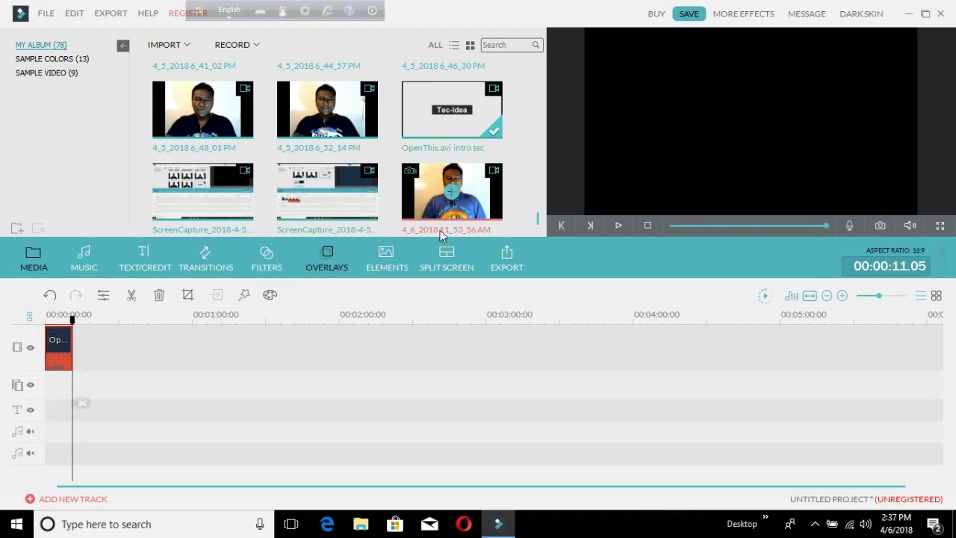
left_click(452, 195)
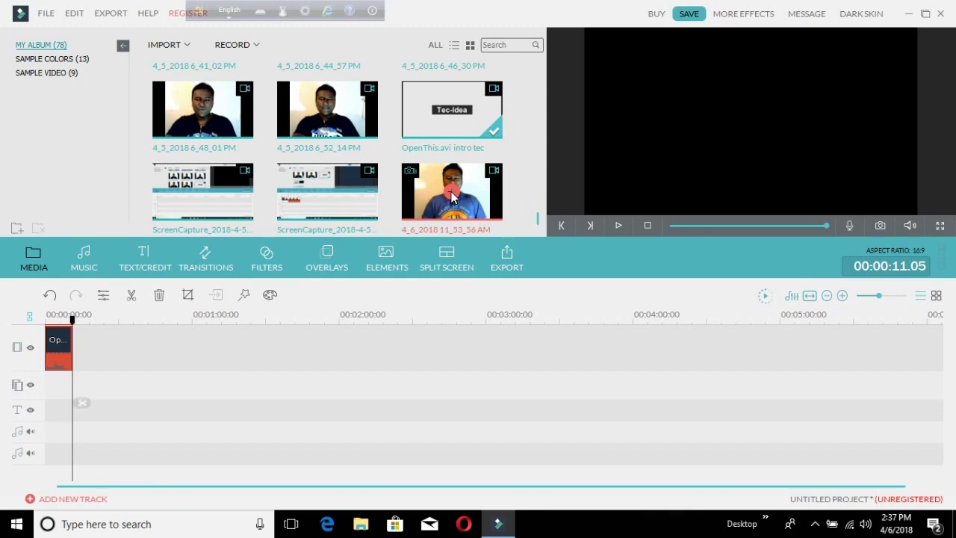
left_click(452, 195)
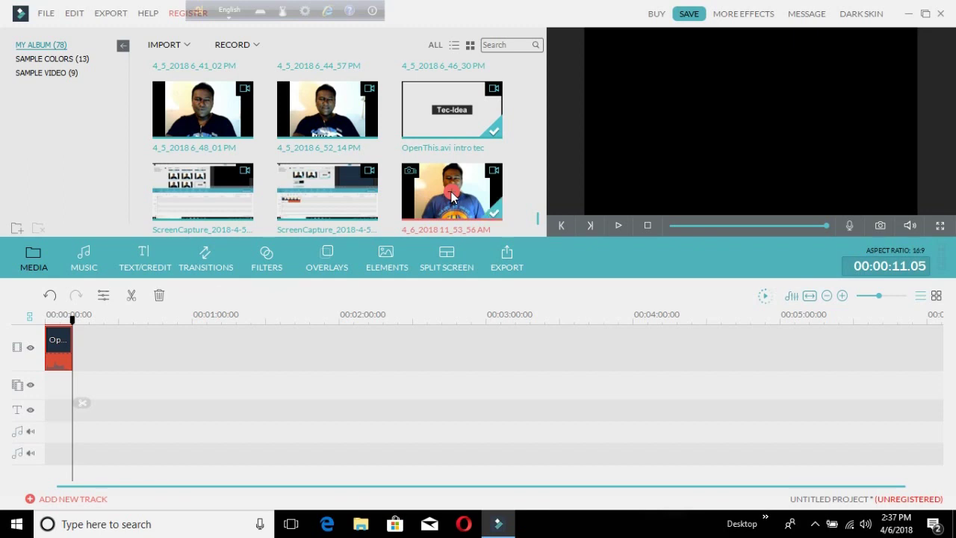
left_click(451, 196)
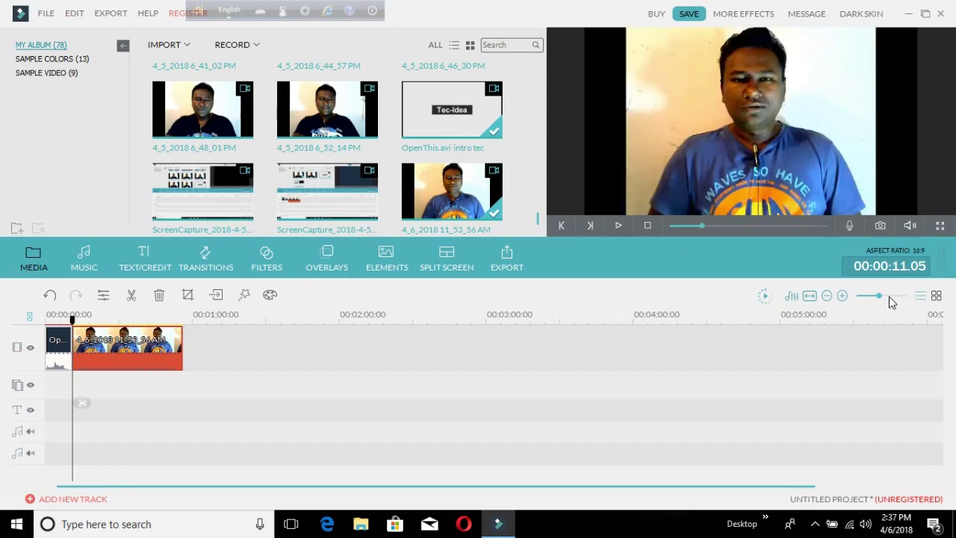
Split the "4_6_2018 11_53_56 AM" clip at 00:00:13.10 and delete the short piece before the cut.
left_click_drag(890, 302, 887, 300)
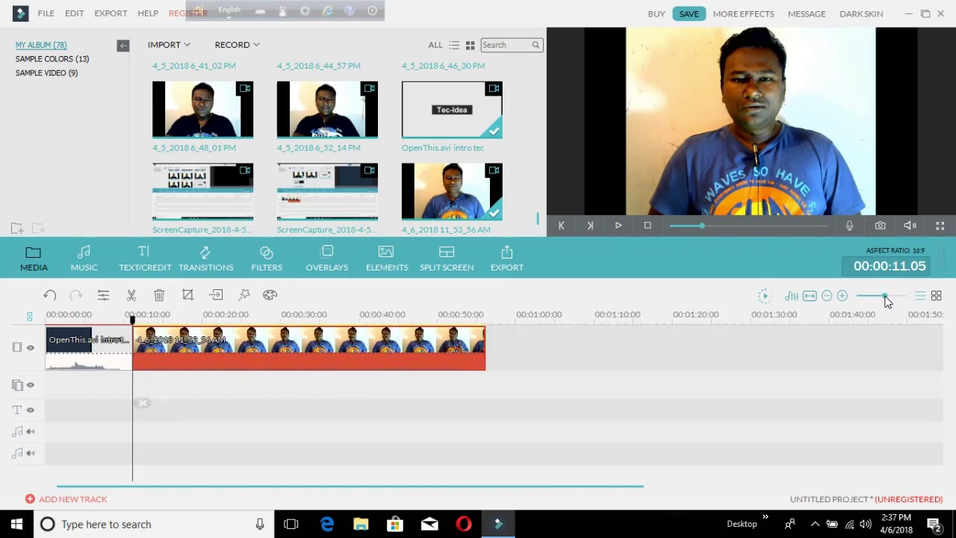
left_click(143, 404)
left_click_drag(132, 322, 150, 322)
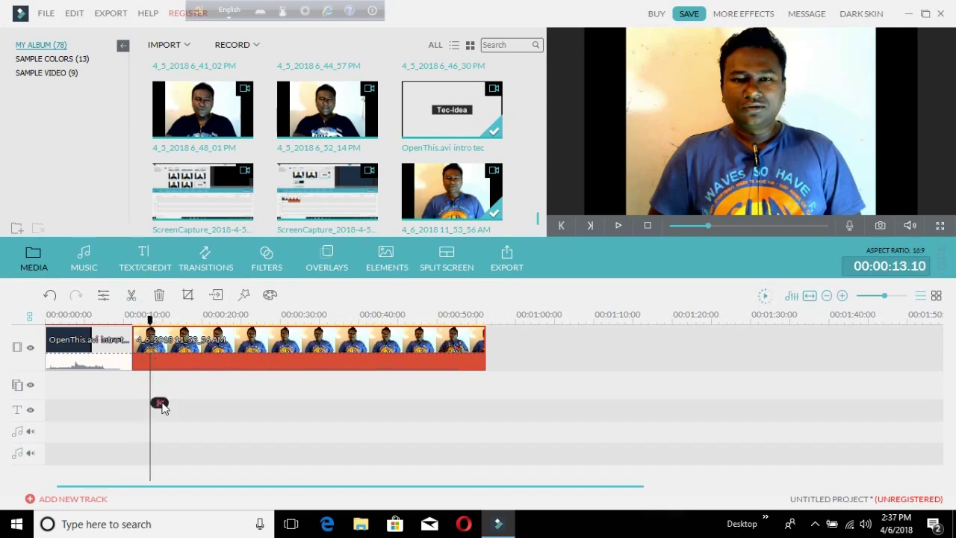
left_click(161, 404)
left_click_drag(161, 405, 144, 357)
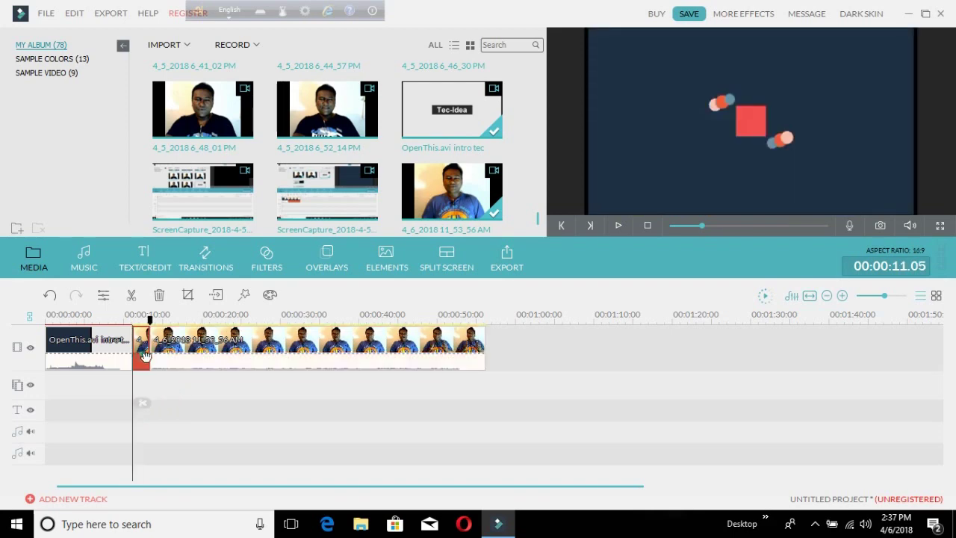
left_click(159, 296)
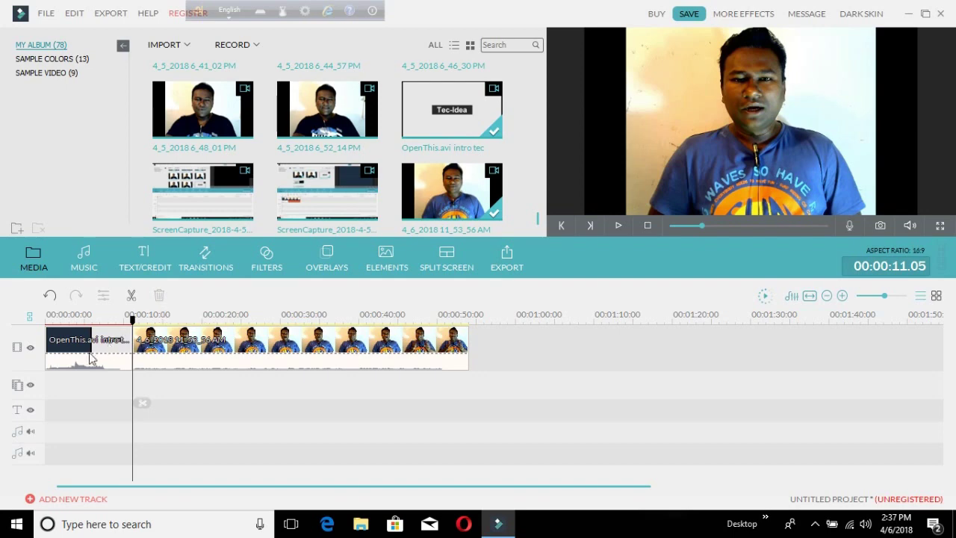
left_click(132, 319)
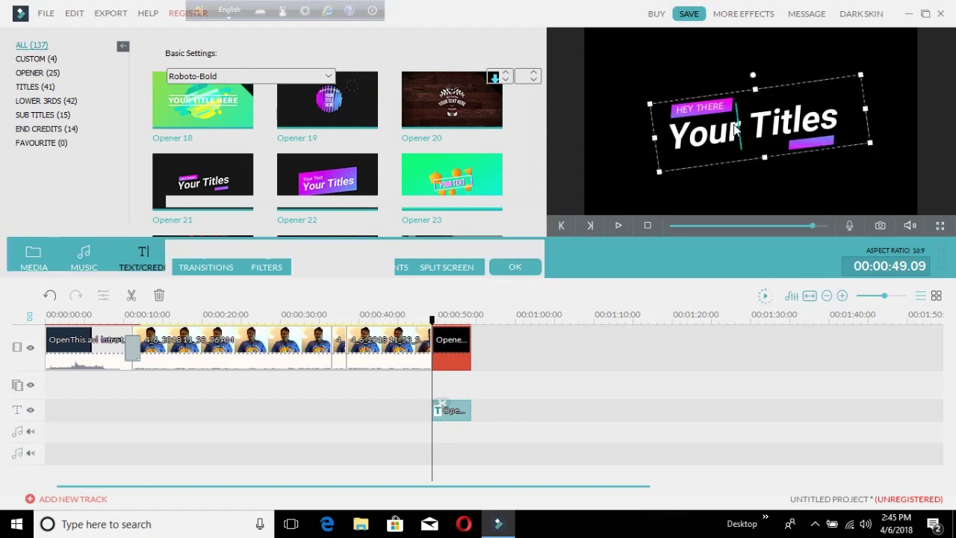
Replace the opener's main title text with "Dont Forget to Subscribe" and try to select the "HEY THERE" text.
left_click(842, 123)
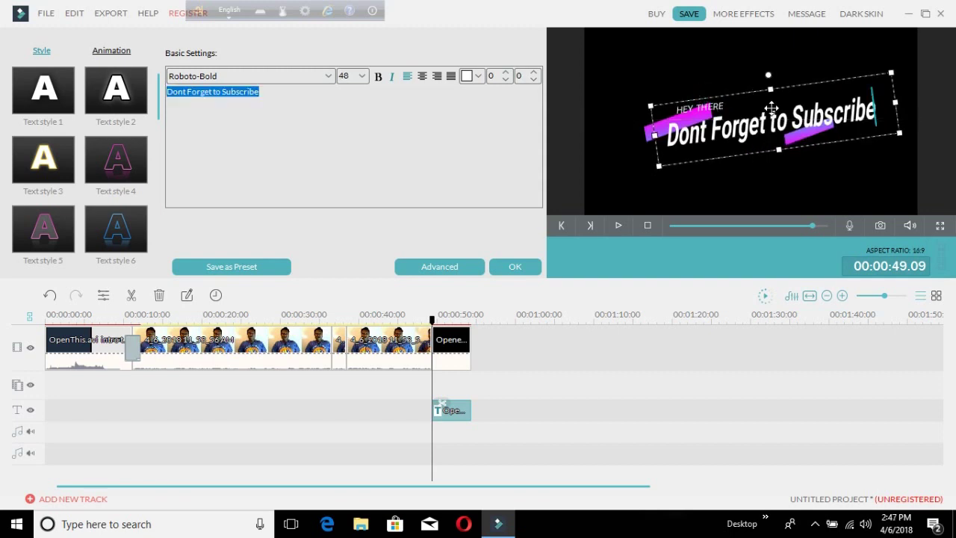
left_click(715, 59)
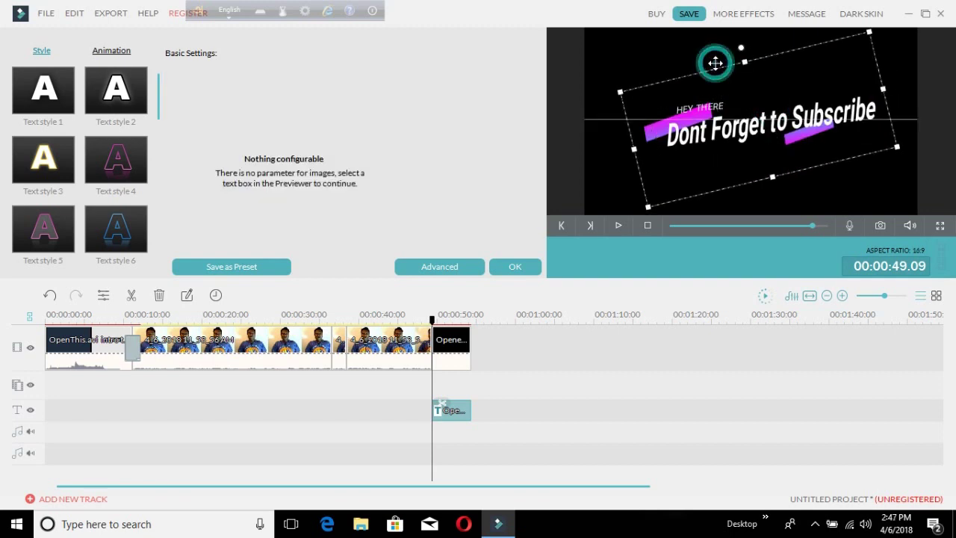
left_click(692, 112)
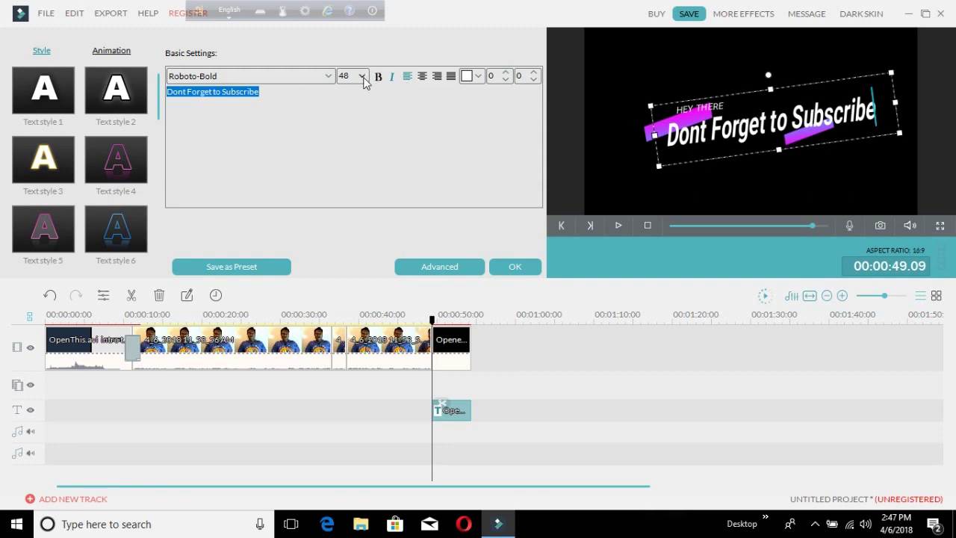
Color the word "Subscribe" in the main title text red.
left_click(274, 94)
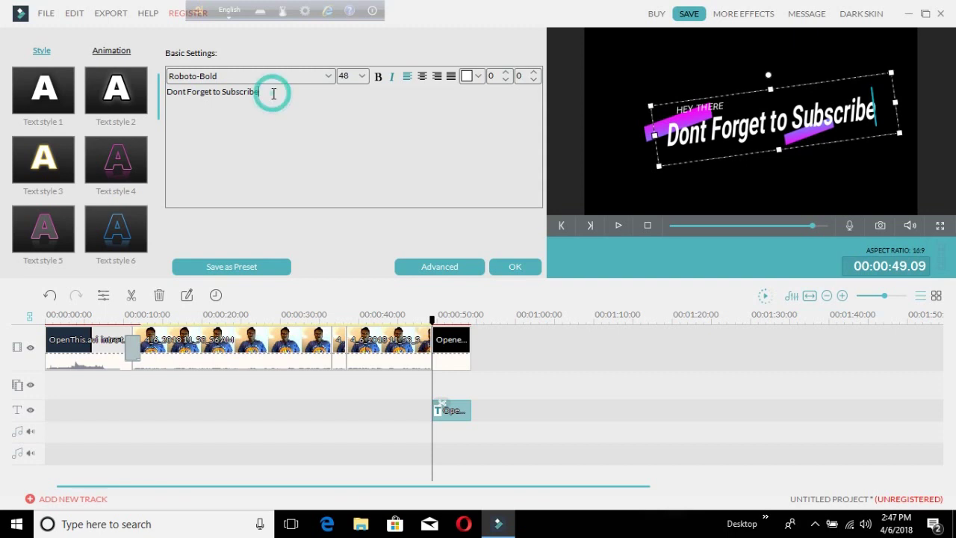
left_click_drag(274, 92, 222, 99)
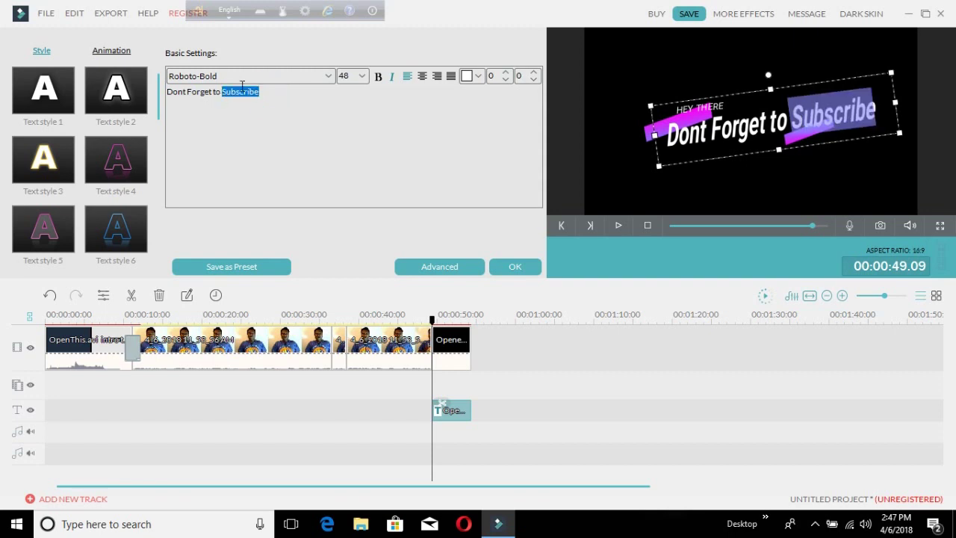
left_click(478, 77)
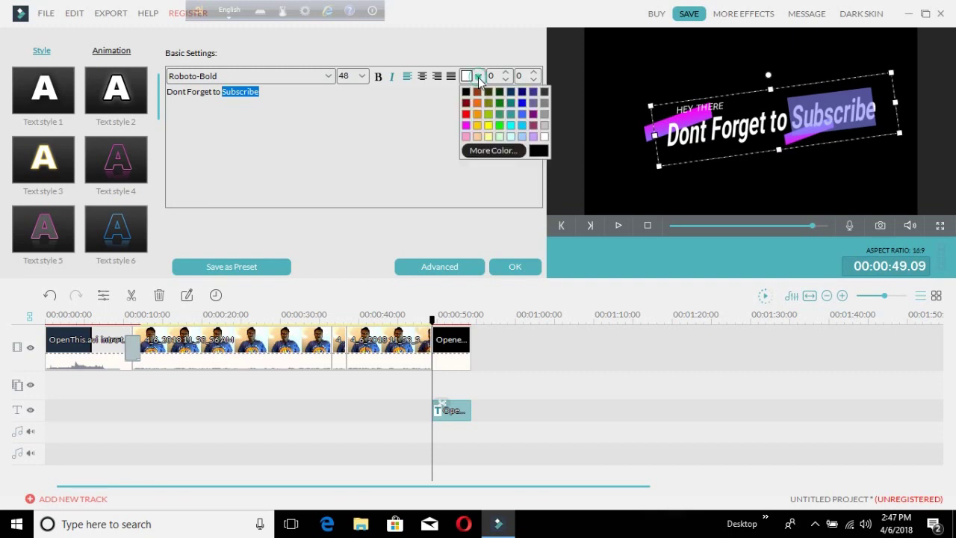
left_click(466, 114)
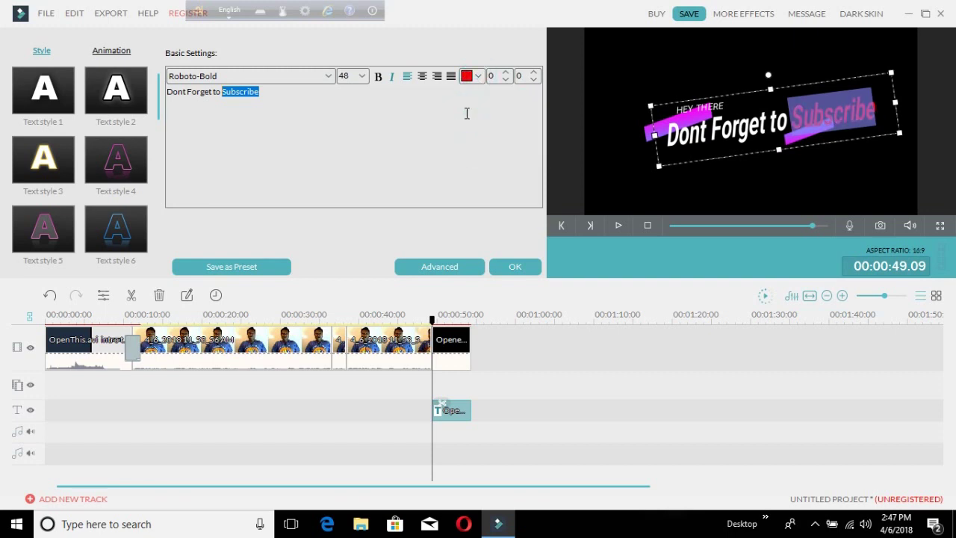
left_click(617, 176)
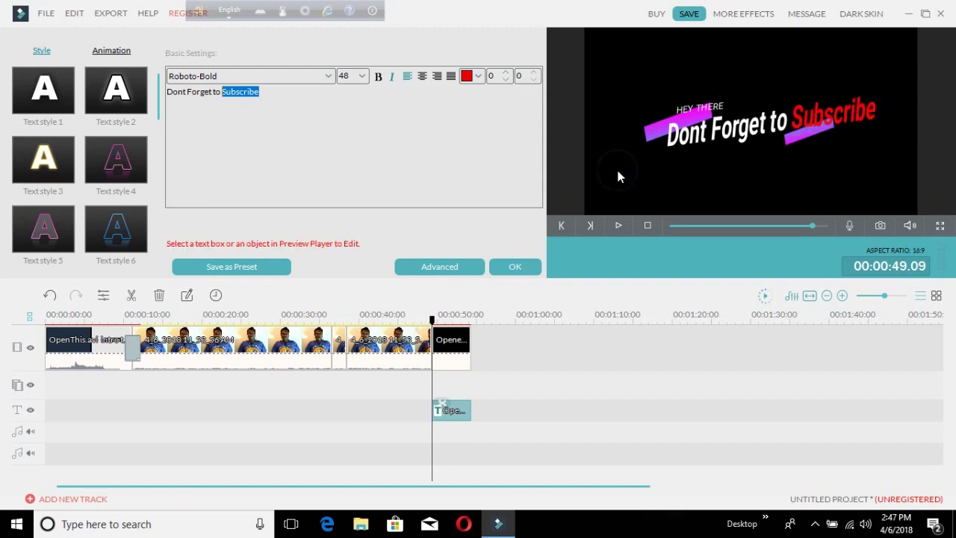
Try to select the small "HEY THERE" text above the main title for editing.
left_click(721, 106)
left_click(802, 157)
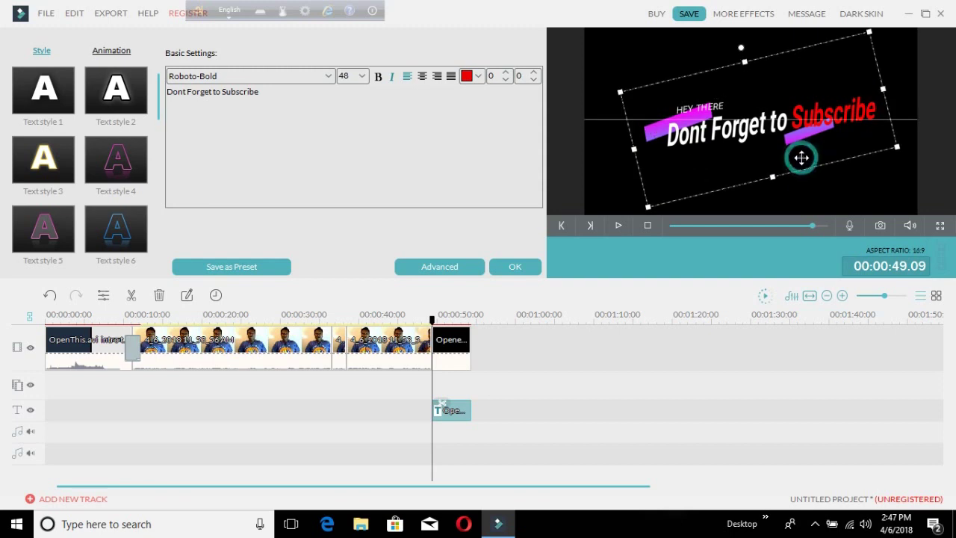
left_click(724, 106)
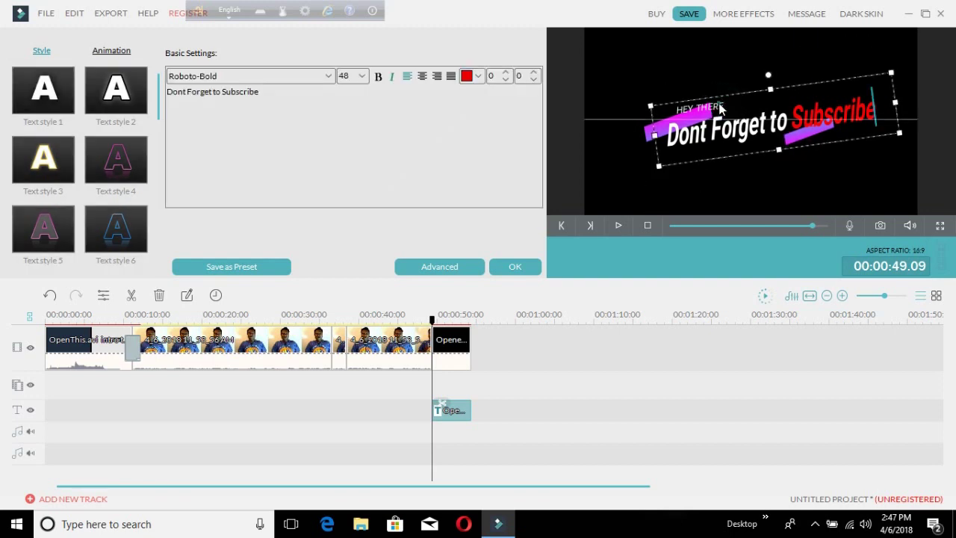
left_click(679, 74)
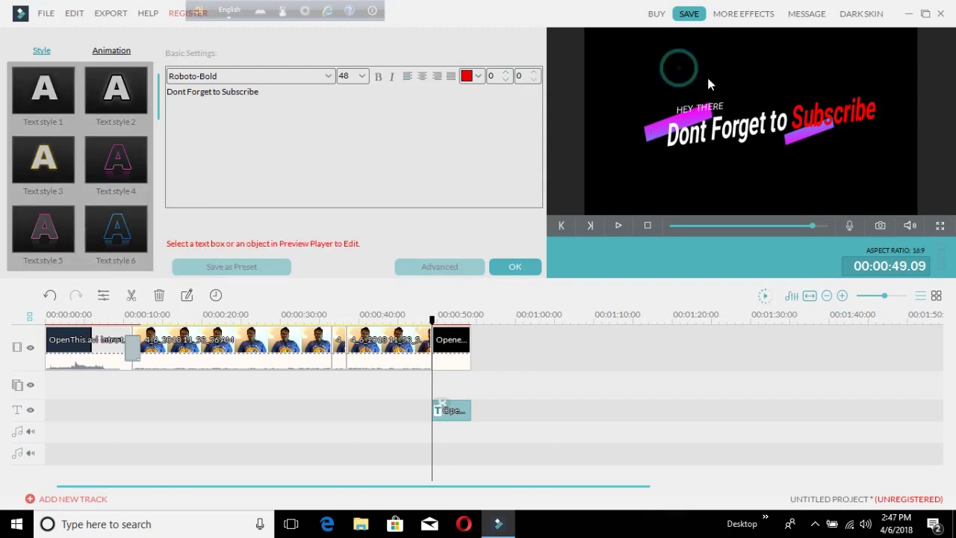
left_click(702, 112)
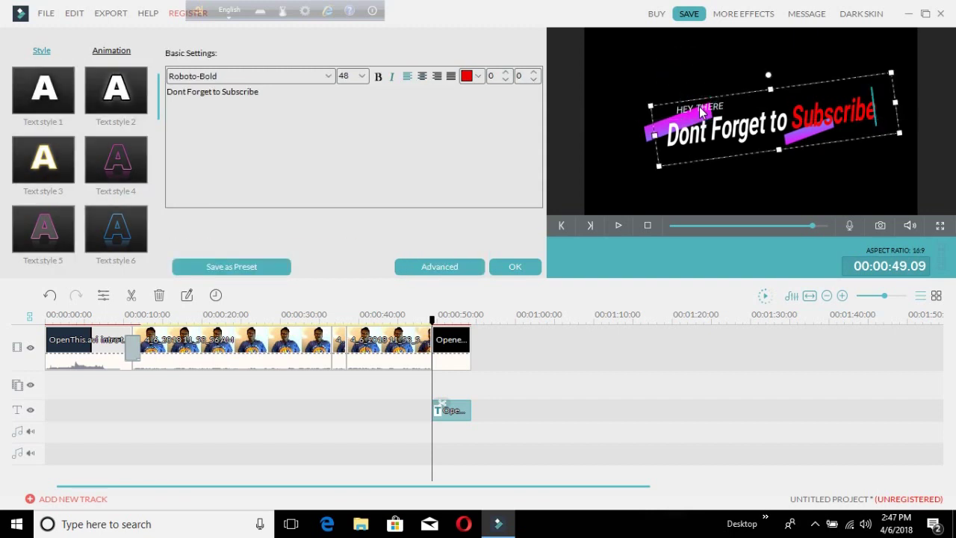
left_click(624, 172)
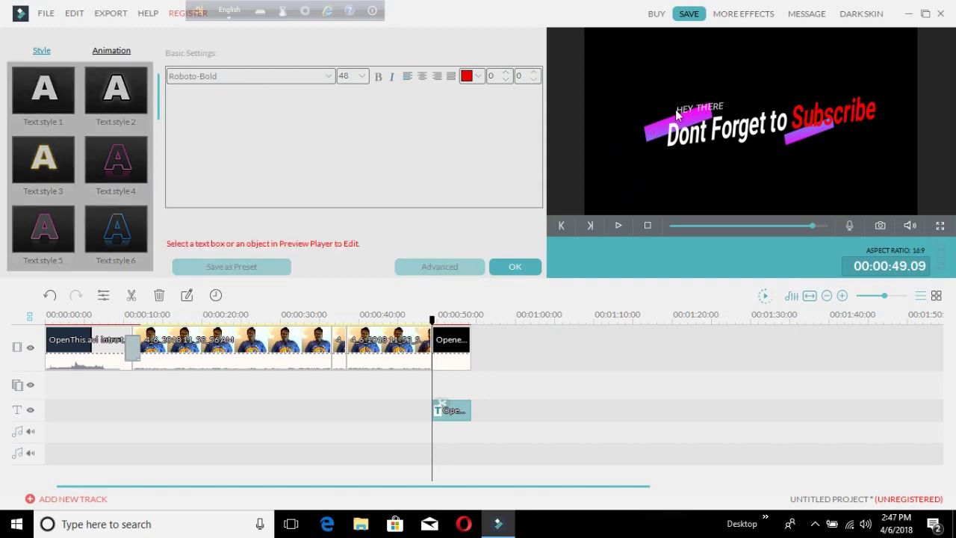
left_click(688, 110)
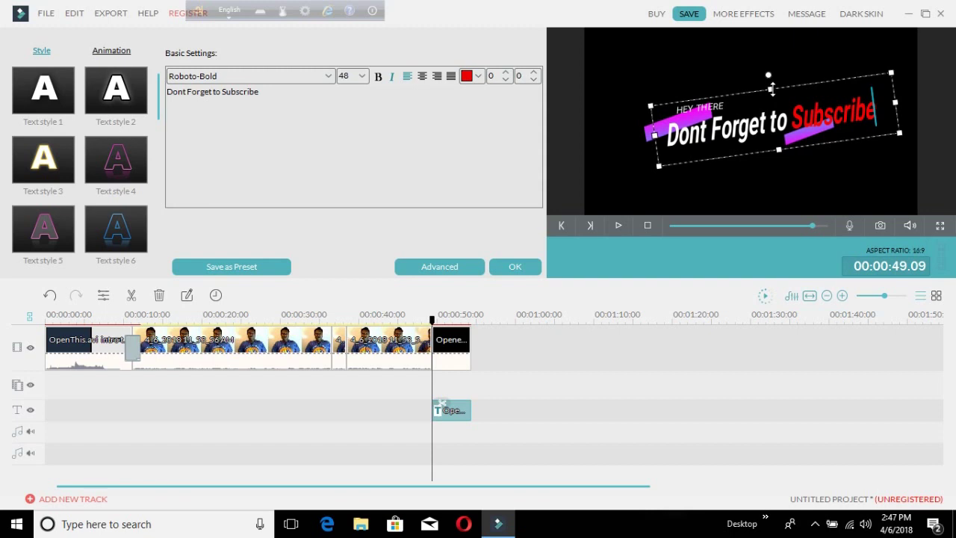
Reduce the height of the "Dont Forget to Subscribe" text box to clear the "HEY THERE" text, and select that text.
left_click_drag(772, 89, 770, 110)
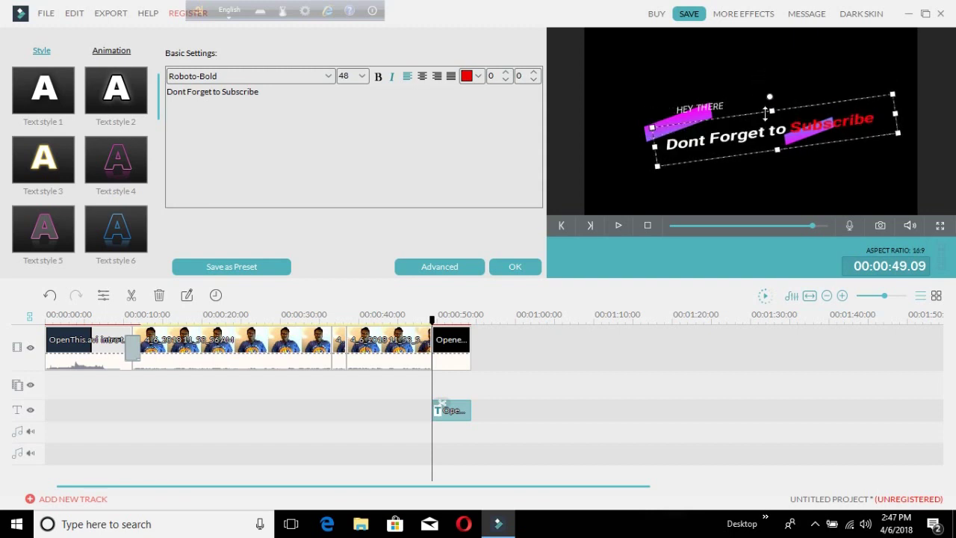
left_click(714, 81)
left_click(702, 109)
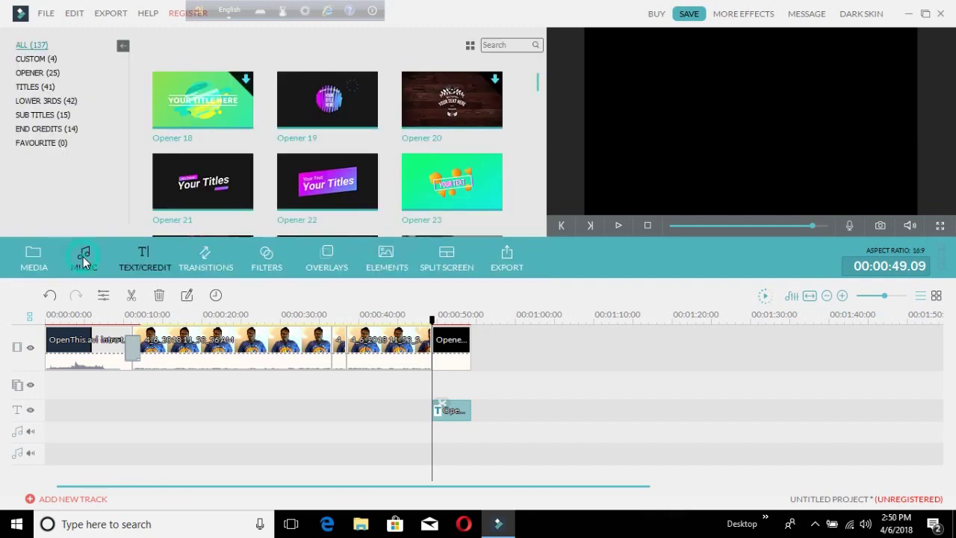
Add the music track "Perfect Muse - Lucky Number" to the audio track at the start of the Opener 21 clip.
left_click(84, 257)
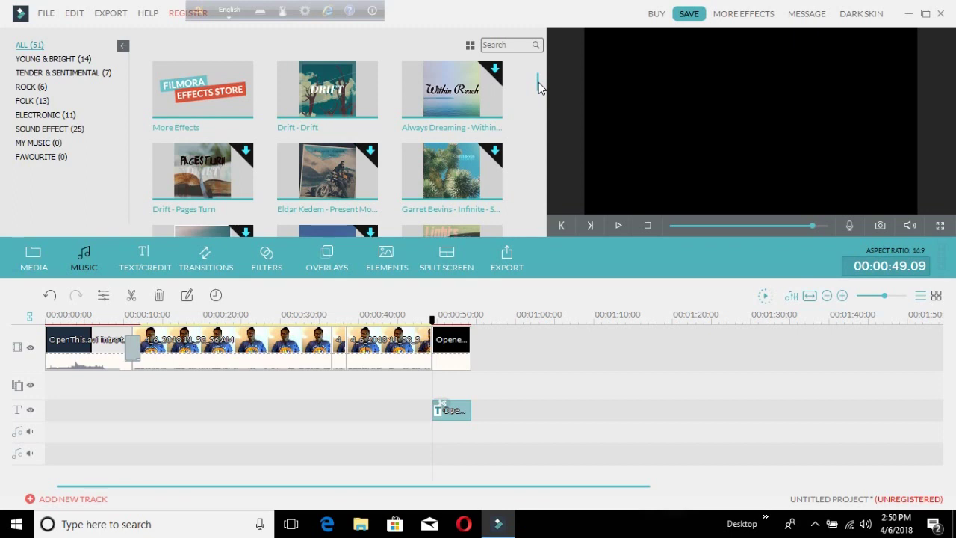
scroll(541, 90, "down", 3)
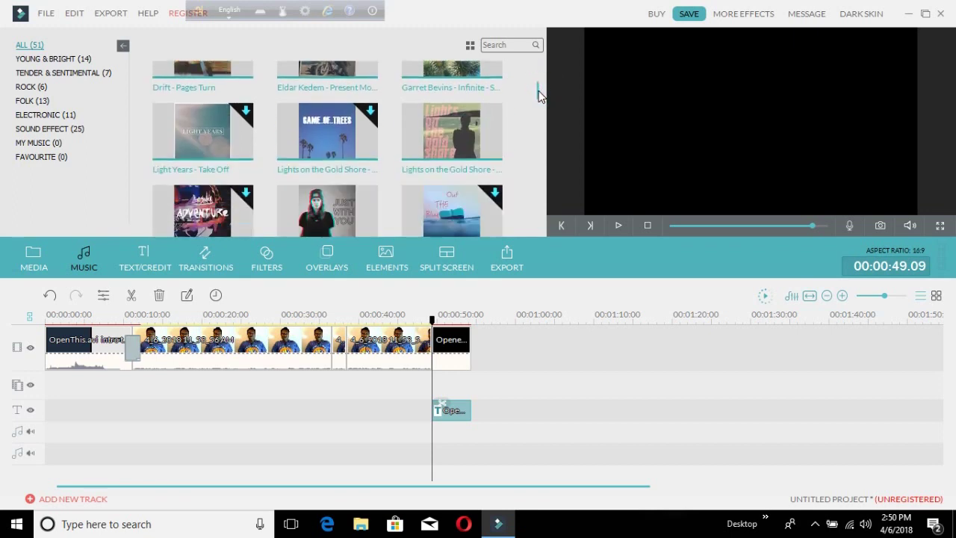
scroll(540, 96, "up", 1)
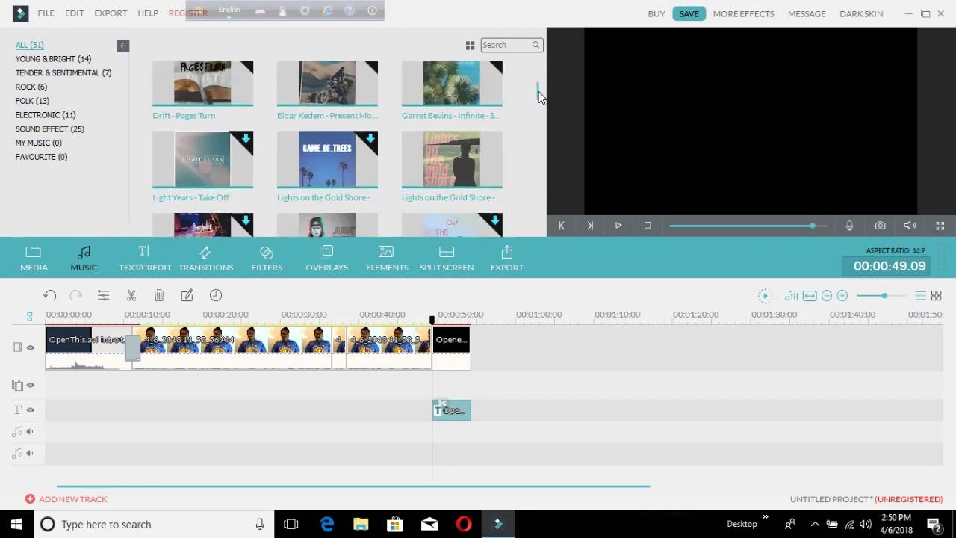
scroll(541, 97, "down", 4)
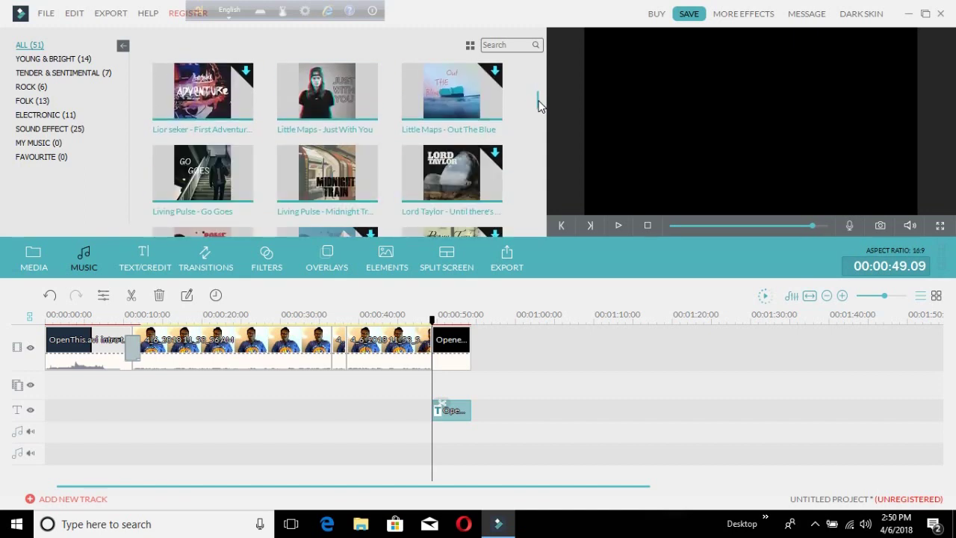
scroll(541, 104, "down", 8)
left_click(366, 138)
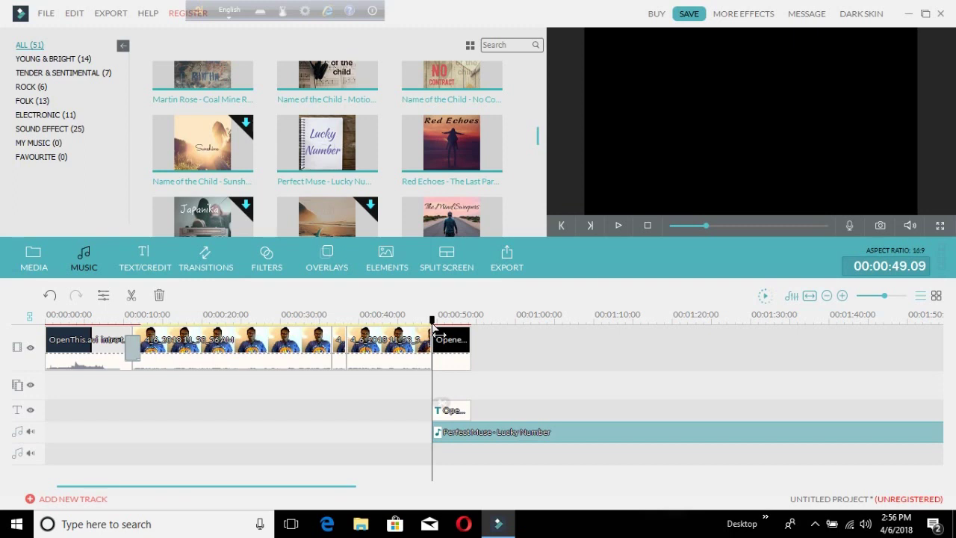
Split the Lucky Number music at the opener's end, 00:00:54.09, and delete the part after the cut.
left_click_drag(437, 334, 473, 341)
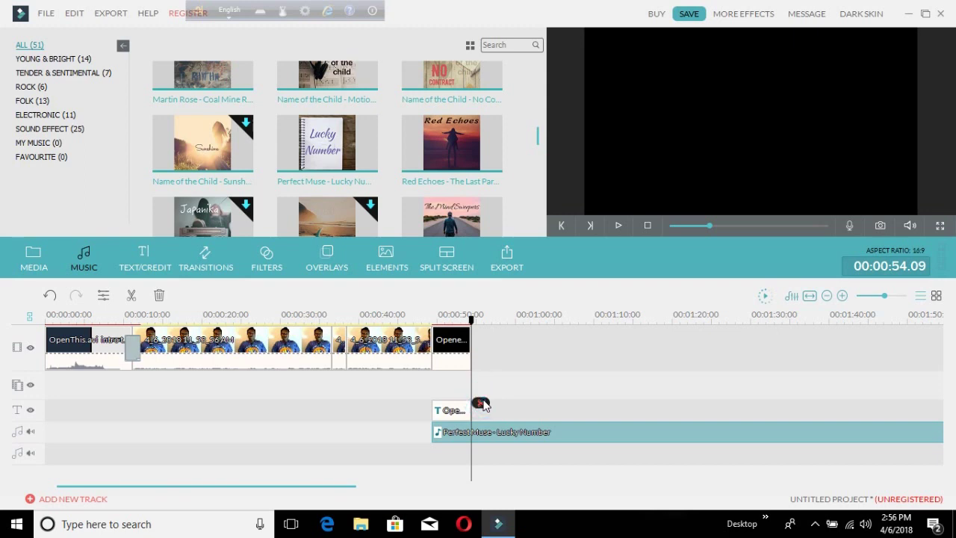
left_click(483, 404)
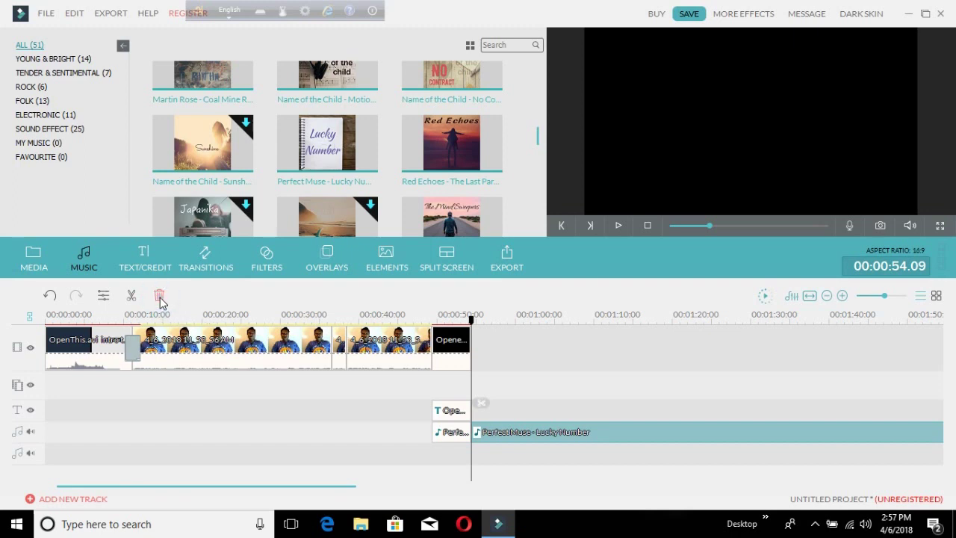
key("Delete")
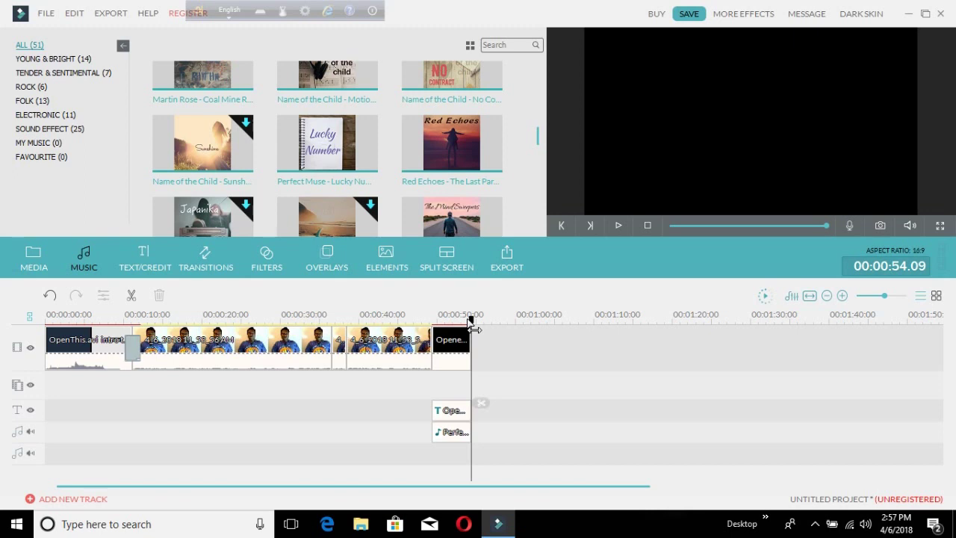
Place the hand-pointer element "Web Element Circle 05" over the opener, starting at 00:00:49.09.
left_click_drag(471, 323, 440, 332)
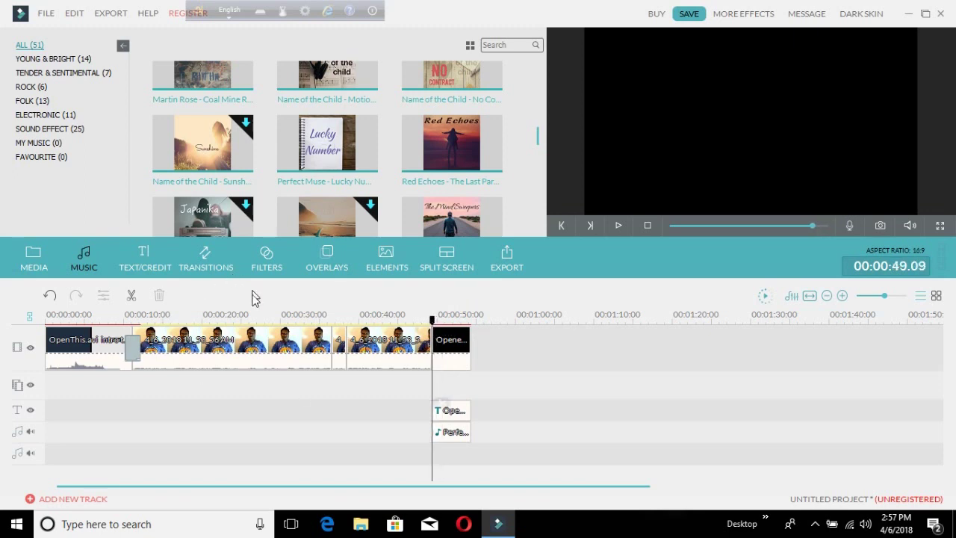
left_click(387, 258)
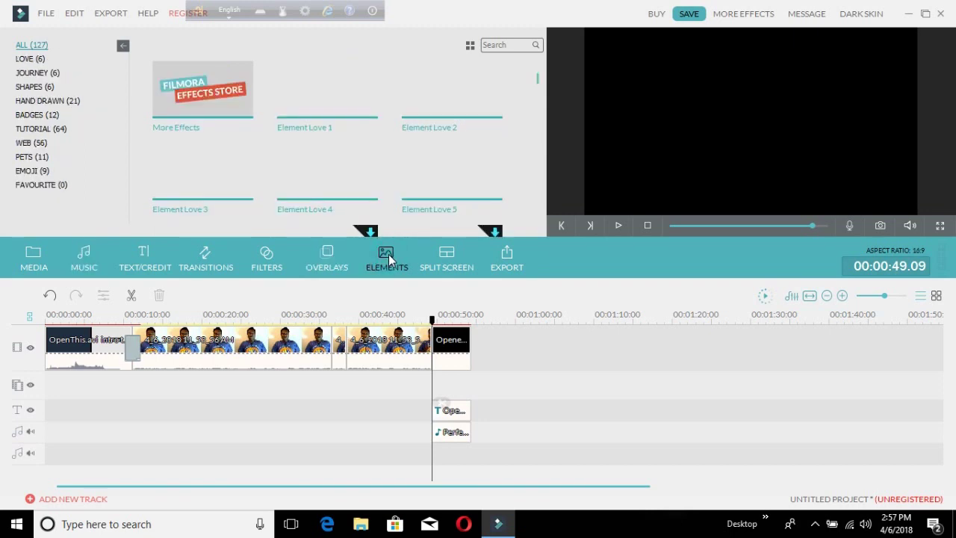
left_click(463, 171)
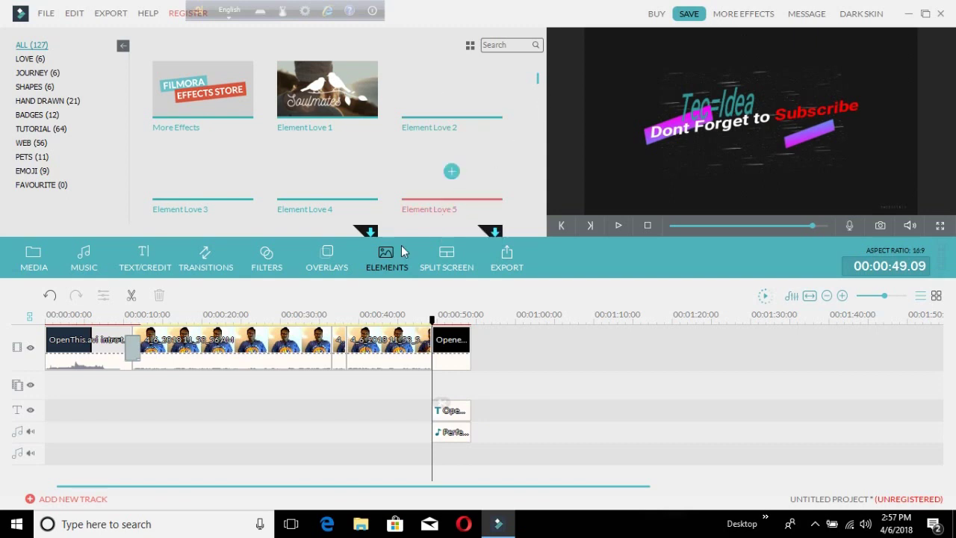
scroll(328, 135, "down", 5)
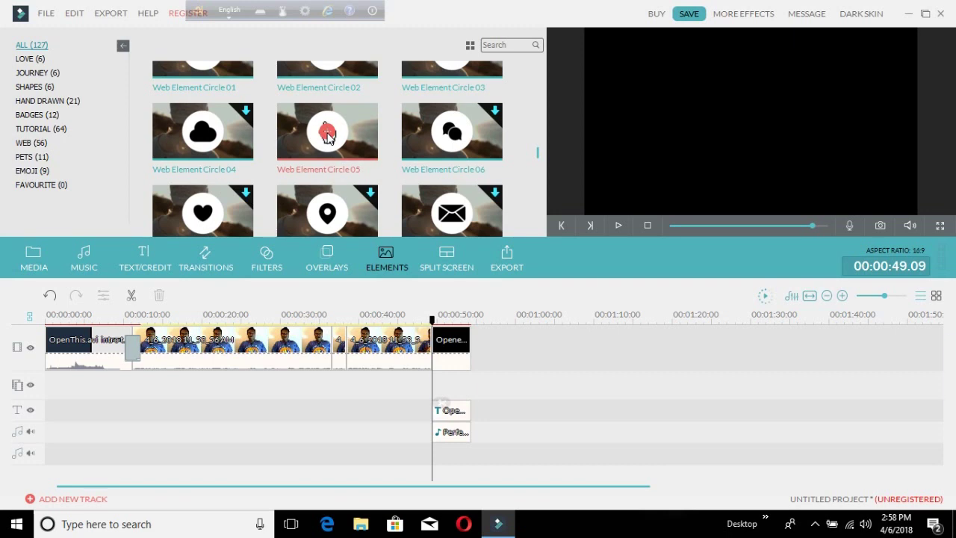
left_click(328, 133)
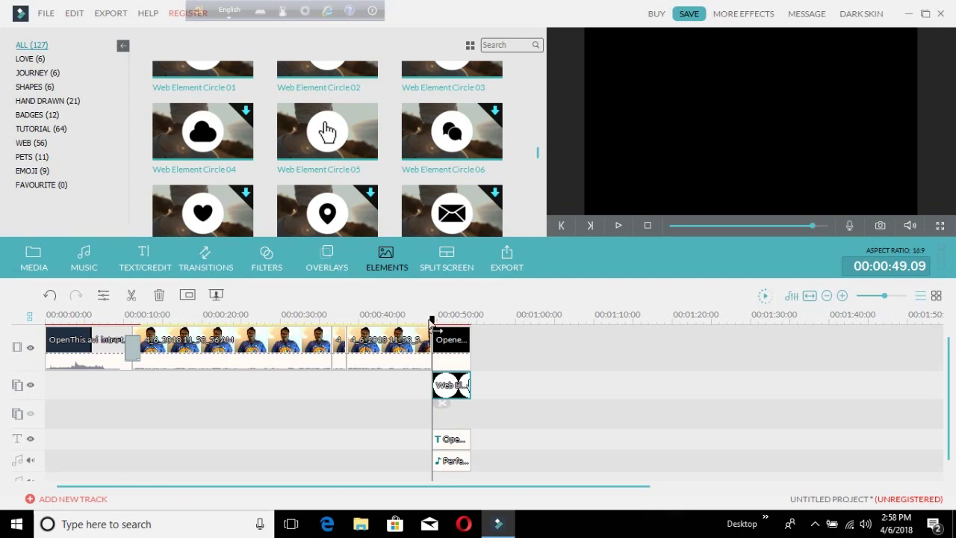
Check the pointer element over the subscribe title and scrub back through the talking clip toward the intro.
mouse_move(431, 321)
left_mouse_down()
mouse_move(450, 331)
mouse_move(442, 330)
mouse_move(465, 322)
mouse_move(446, 332)
mouse_move(434, 326)
left_mouse_up()
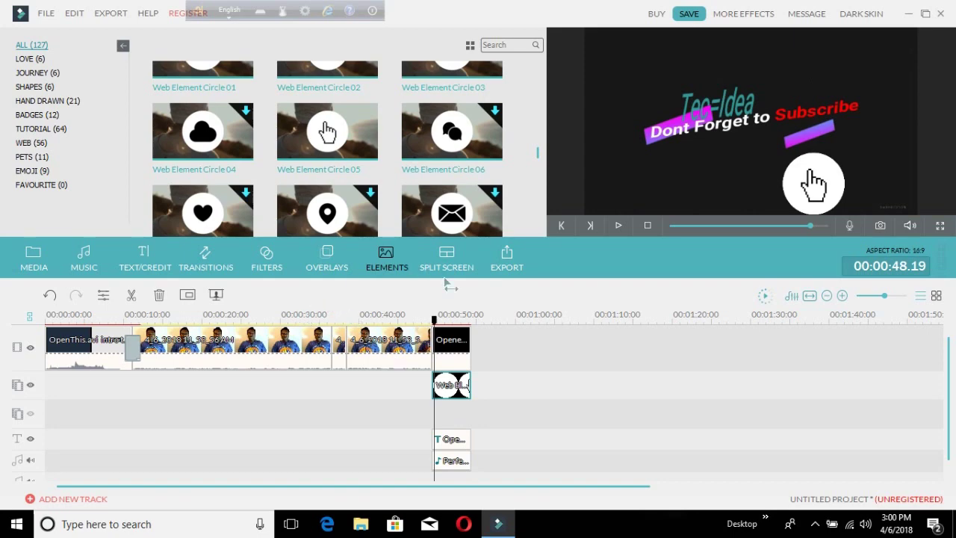
left_click_drag(436, 332, 305, 332)
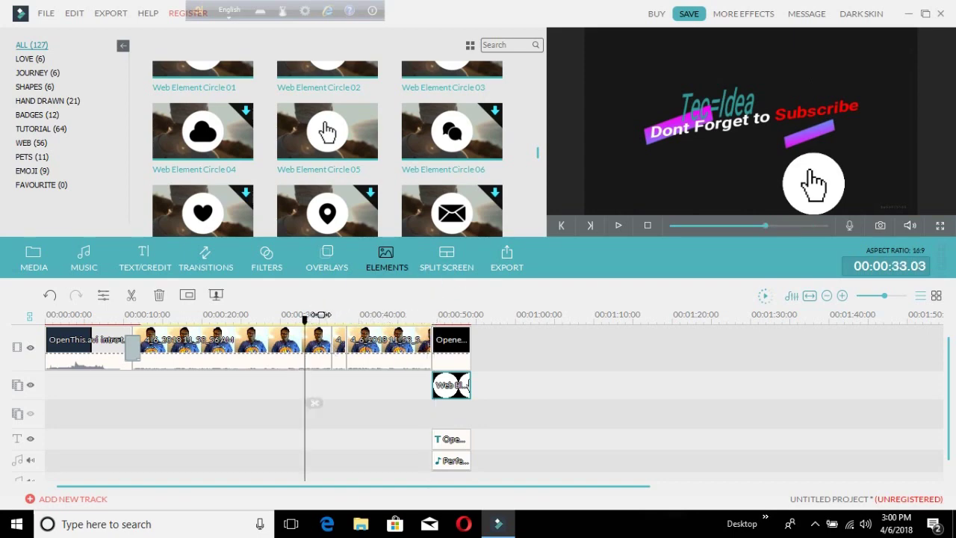
left_click_drag(304, 328, 135, 326)
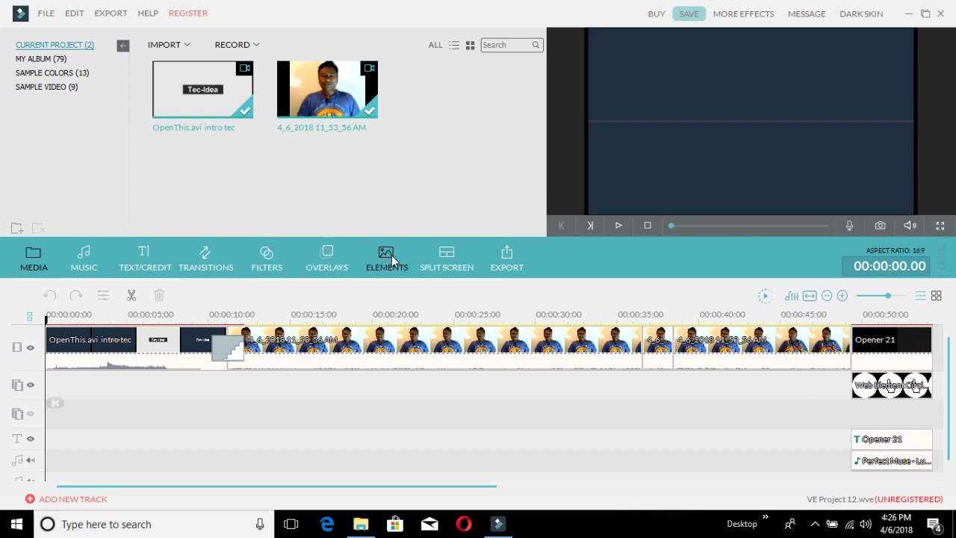
Look through the overlays and apply the PurpleLomo filter over the end of the talking clip at 00:00:43.03.
left_click(329, 263)
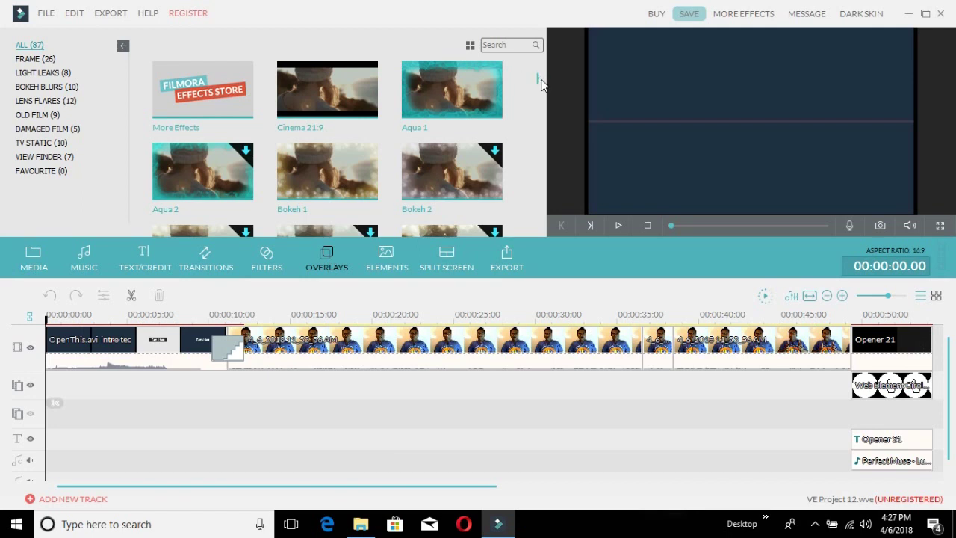
mouse_move(538, 79)
left_mouse_down()
mouse_move(536, 110)
mouse_move(527, 73)
left_mouse_up()
left_click(267, 258)
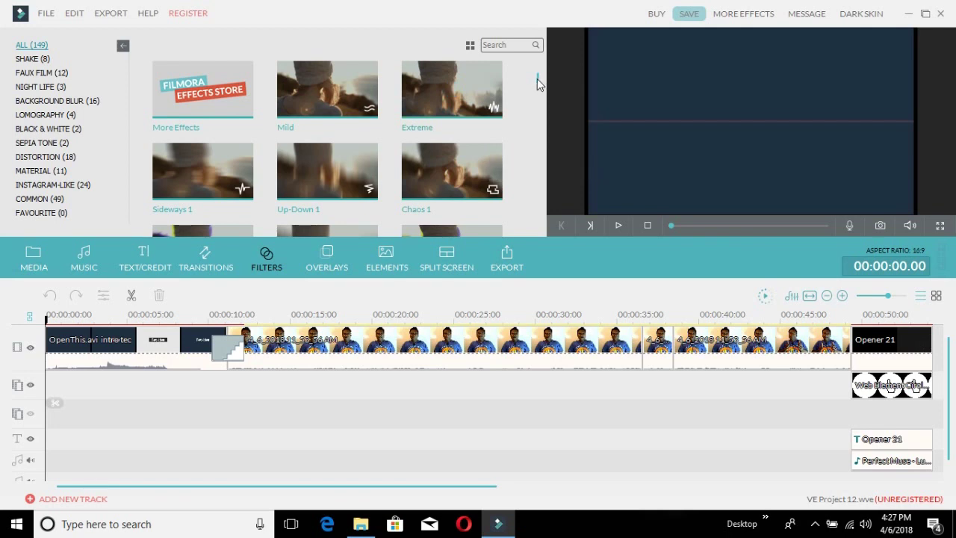
left_click_drag(537, 82, 537, 97)
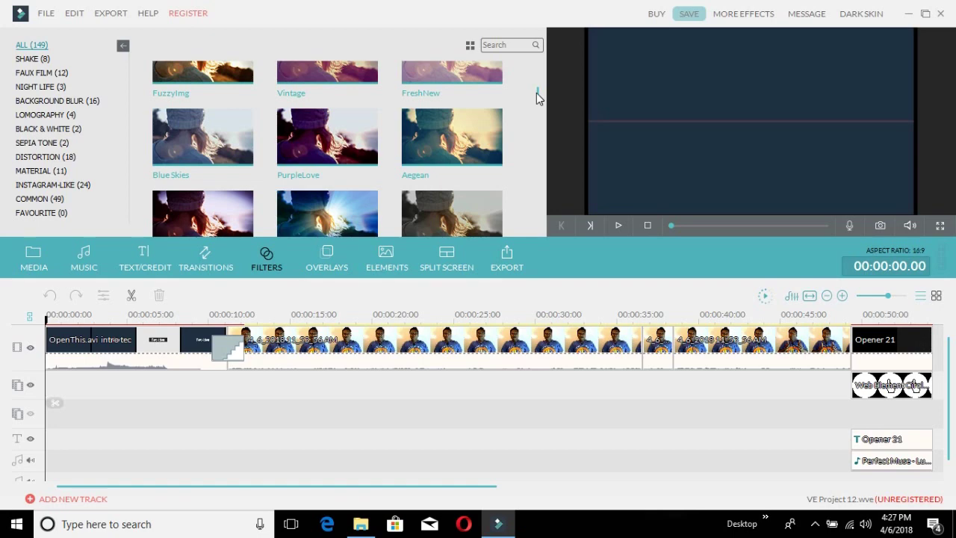
scroll(536, 95, "up", 1)
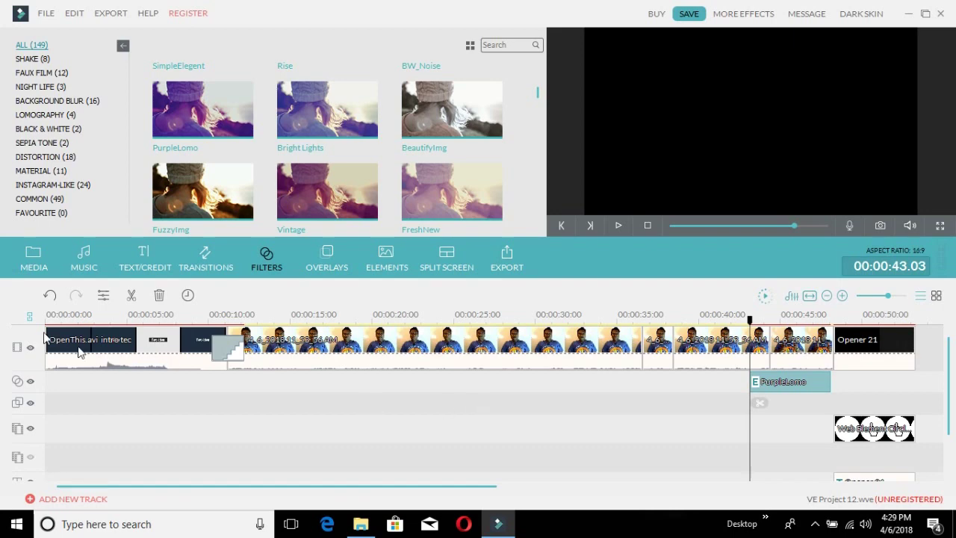
left_click(33, 258)
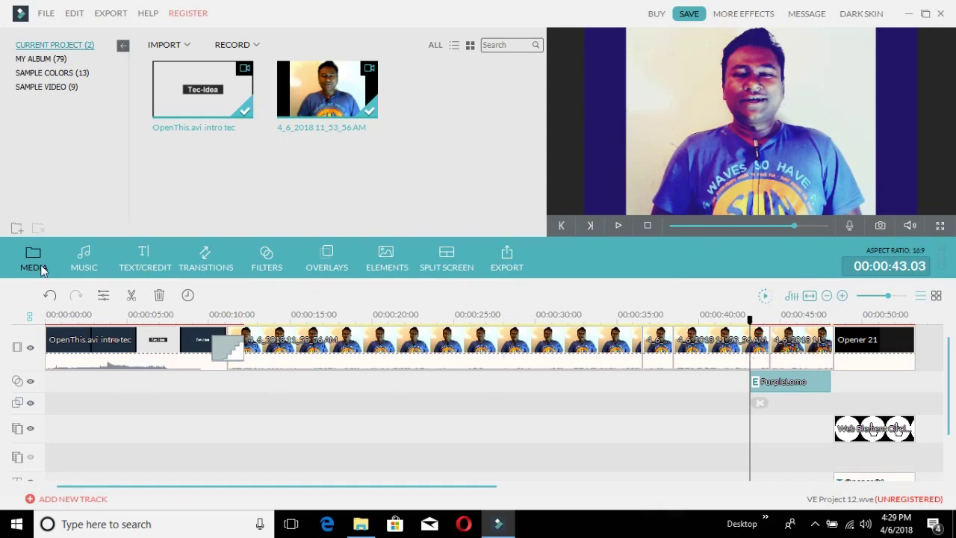
left_click(83, 257)
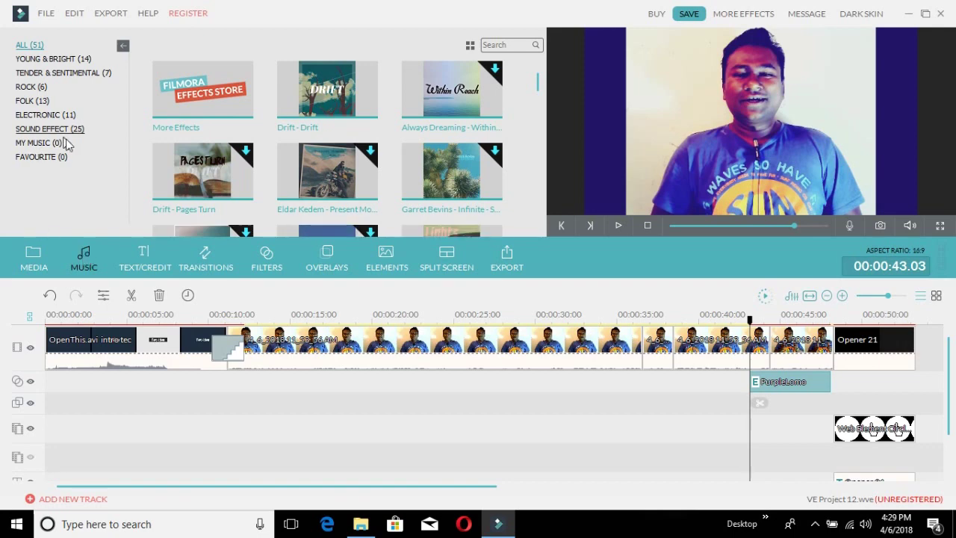
left_click(46, 14)
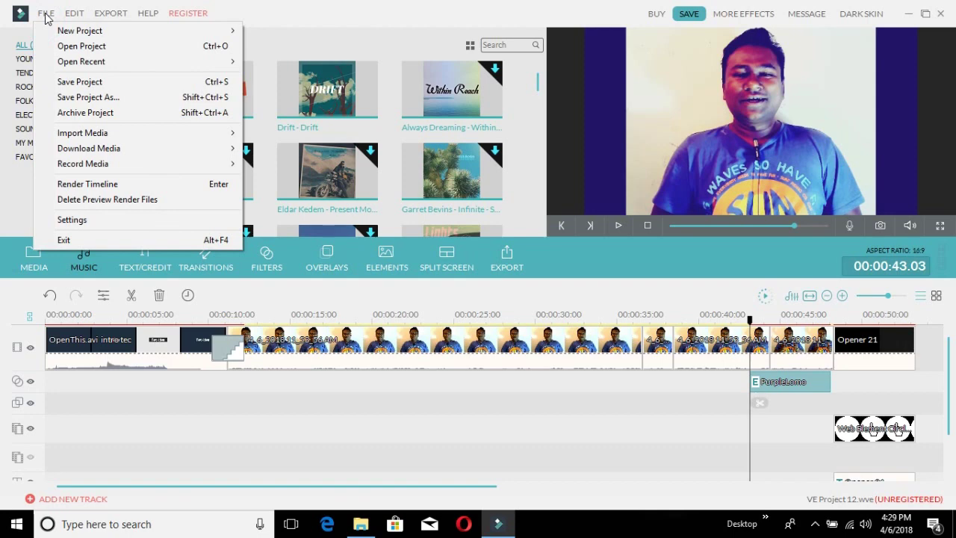
left_click(81, 31)
left_click(48, 14)
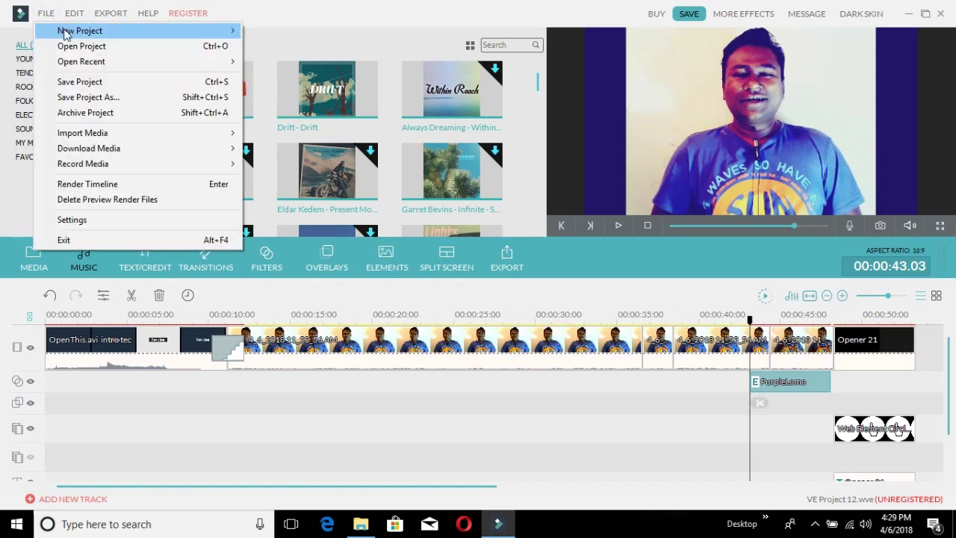
mouse_move(67, 35)
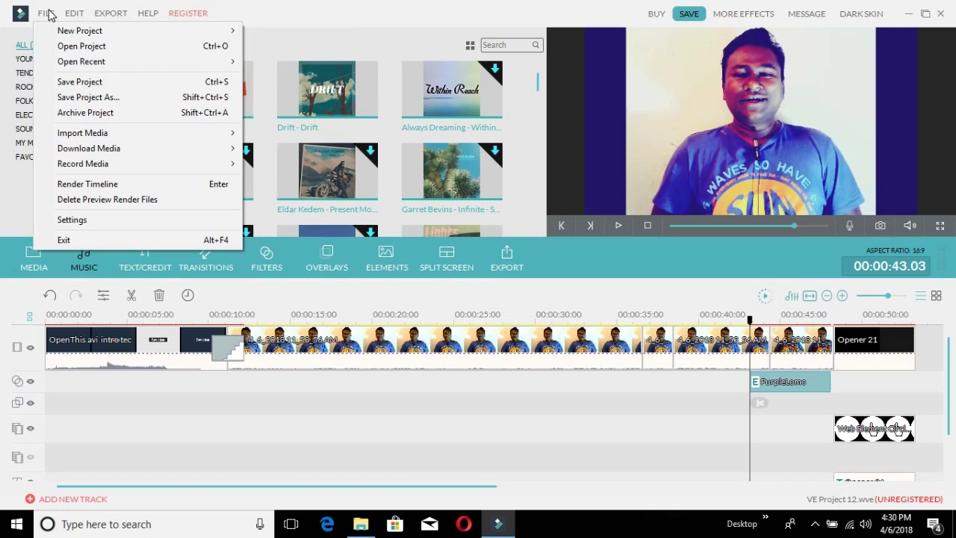
left_click(48, 15)
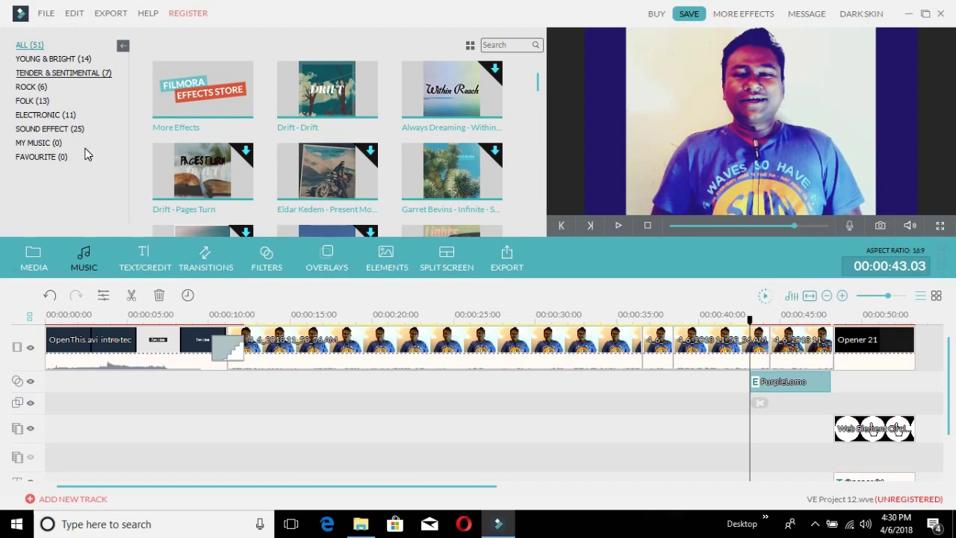
left_click(34, 260)
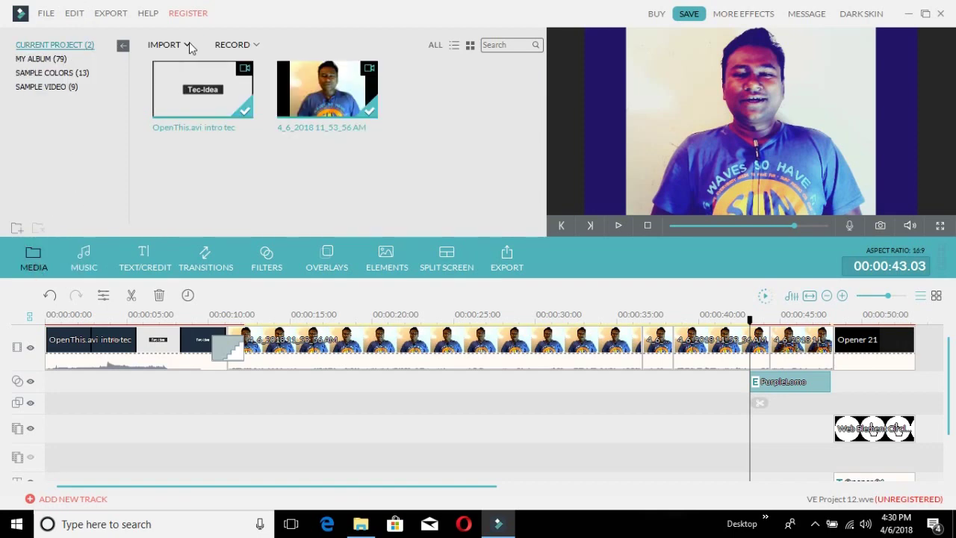
left_click(189, 45)
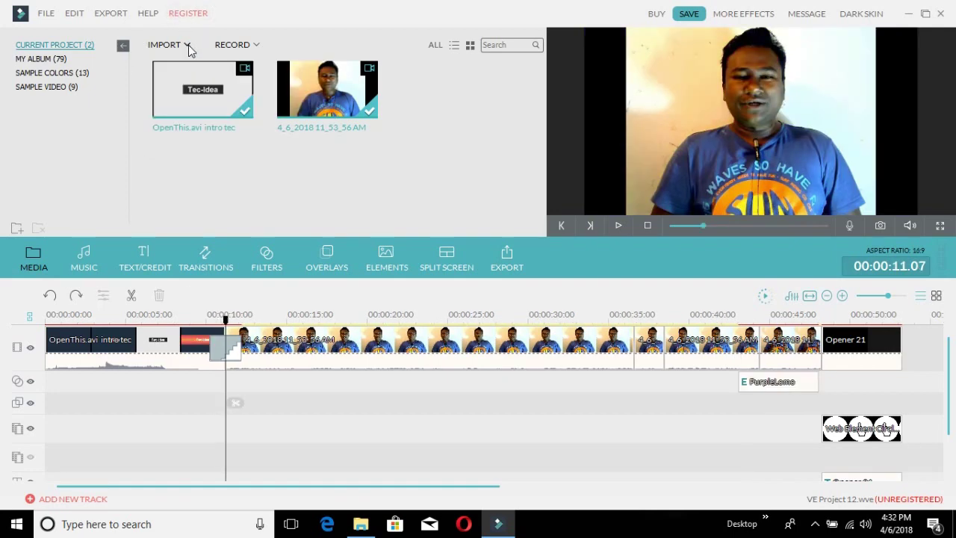
left_click(189, 46)
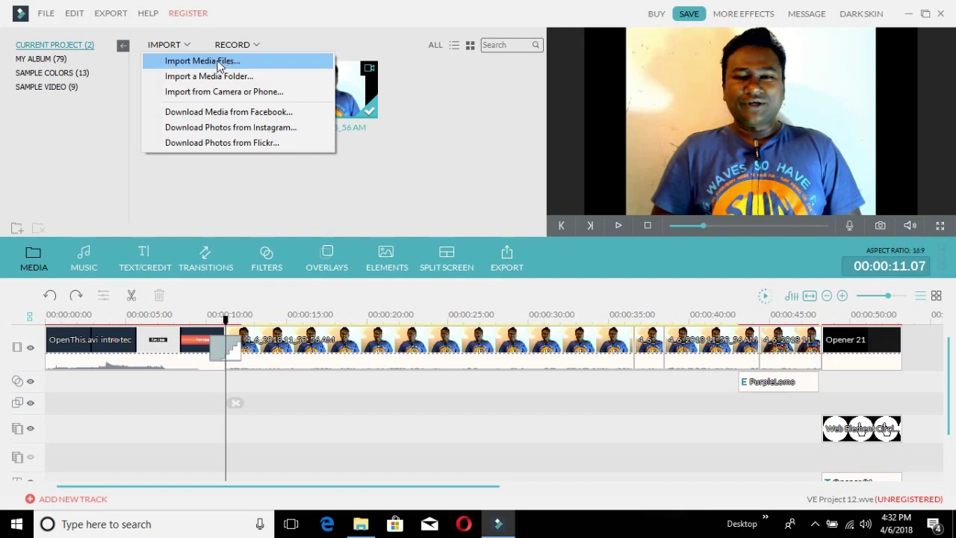
left_click(220, 66)
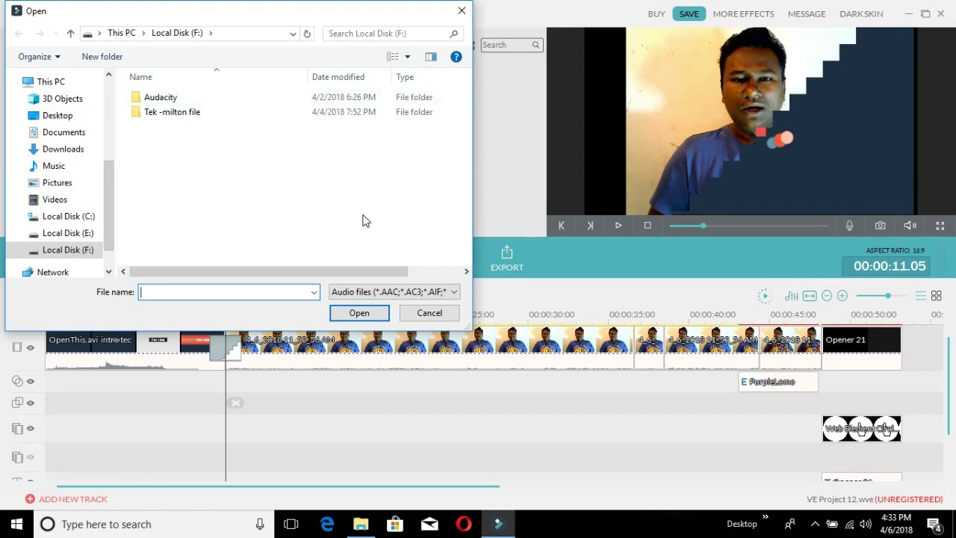
left_click(430, 312)
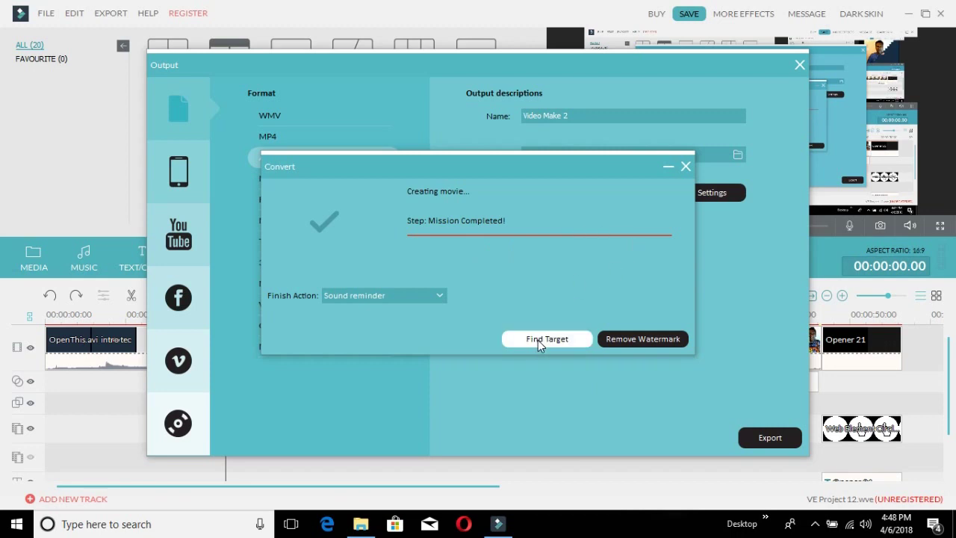
Show the exported "Video Make 2" file in its folder on Local Disk (E:) and minimize the Record folder window.
left_click(539, 340)
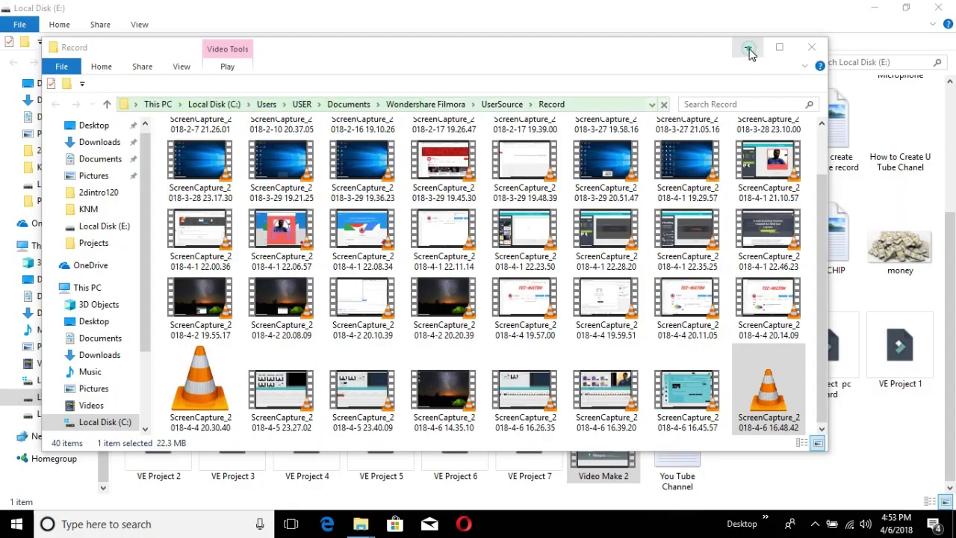
left_click(744, 47)
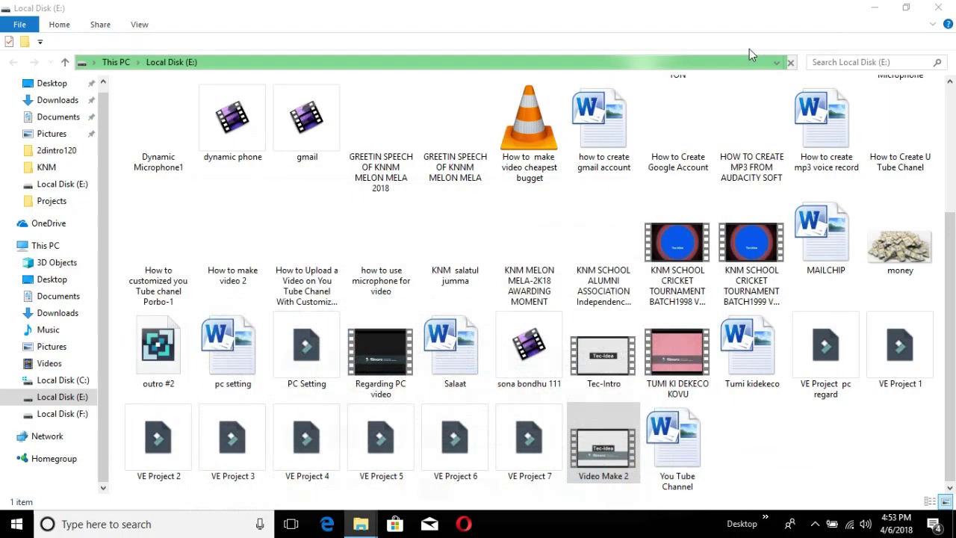